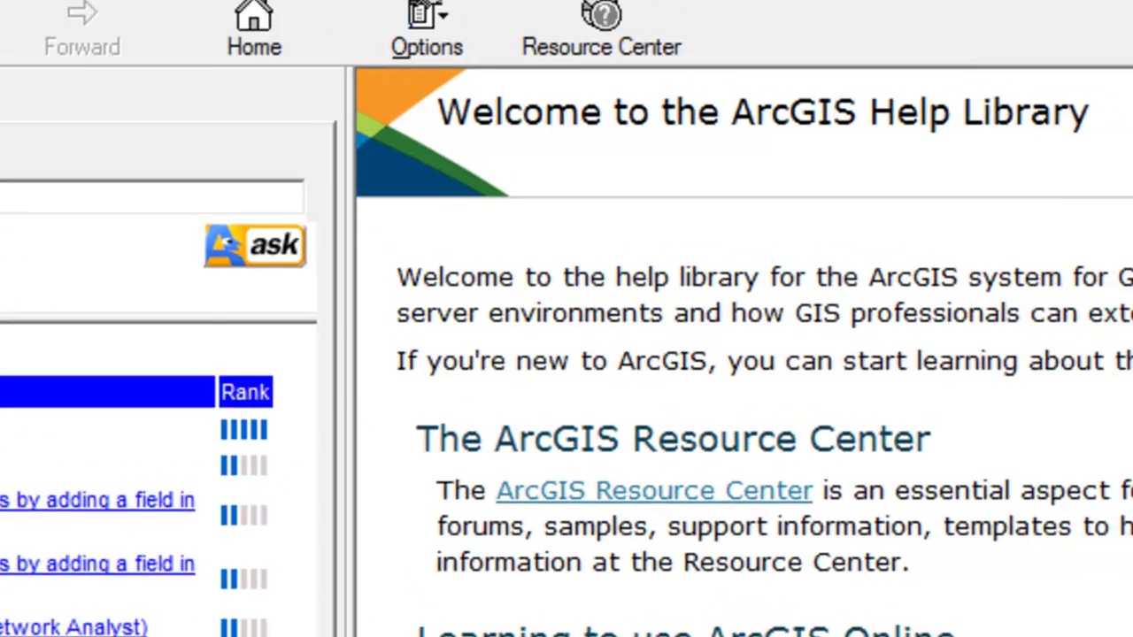
Step: Open the Add Field (Data Management) help topic and review its code samples and field parameter descriptions
{"action": "left_click", "coordinate": [86, 474]}
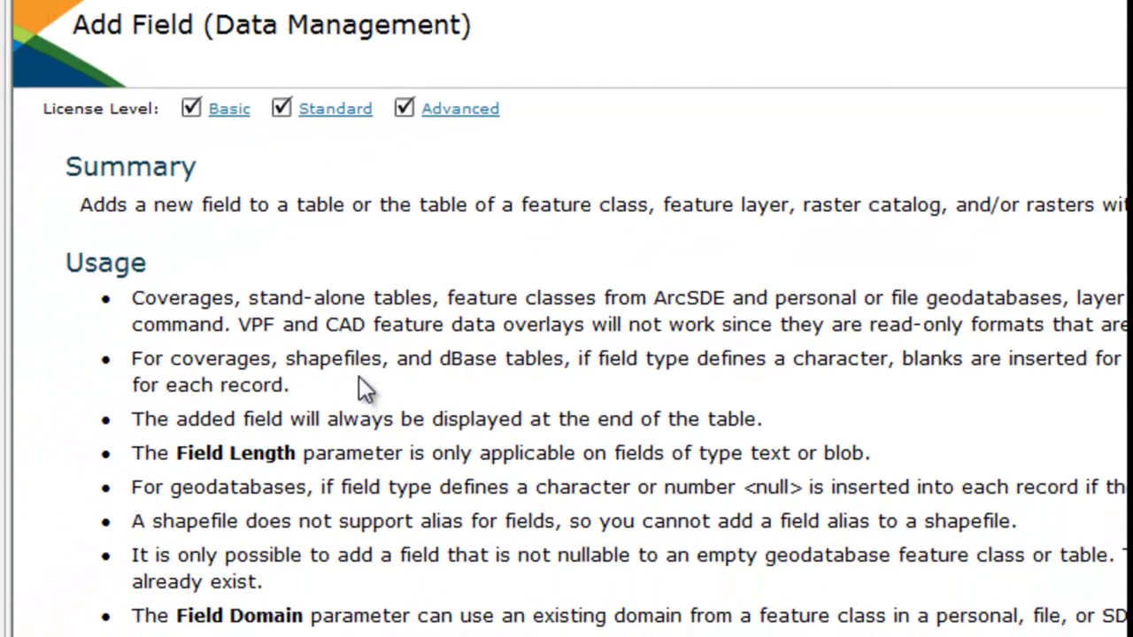
{"action": "scroll", "coordinate": [358, 376], "scroll_direction": "down", "scroll_amount": 5}
{"action": "scroll", "coordinate": [347, 372], "scroll_direction": "down", "scroll_amount": 10}
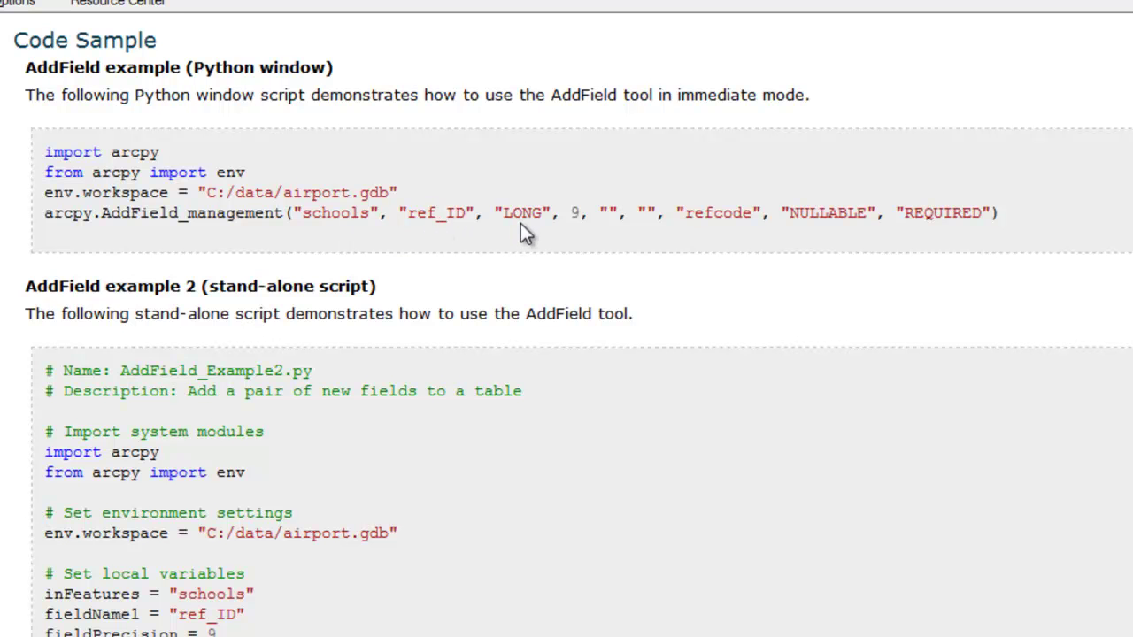
{"action": "scroll", "coordinate": [532, 239], "scroll_direction": "down", "scroll_amount": 2}
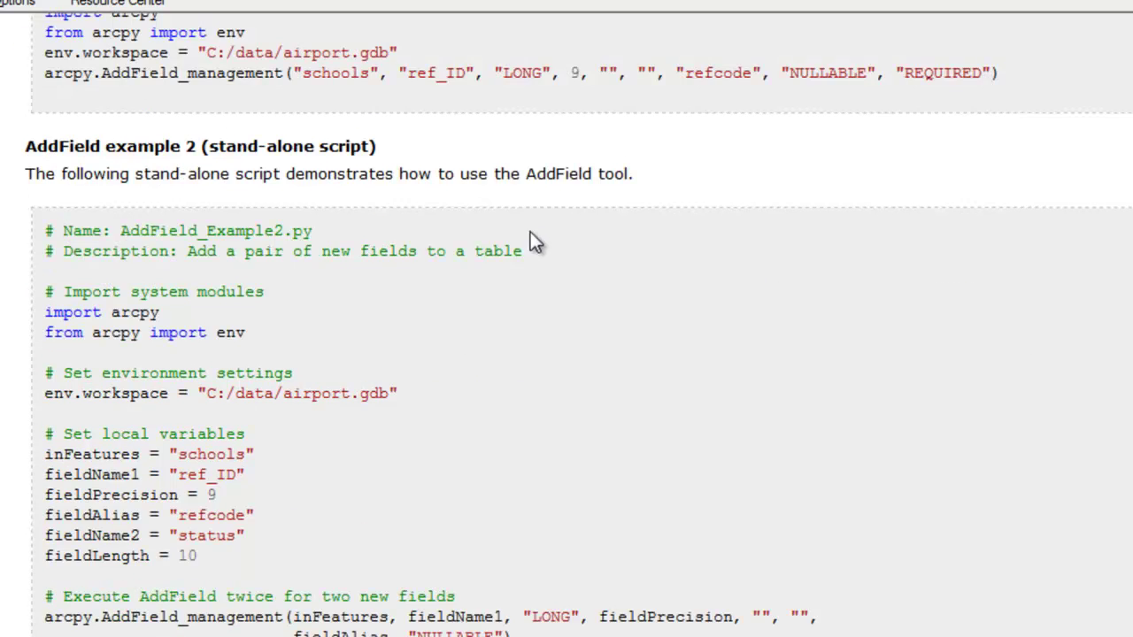
{"action": "scroll", "coordinate": [531, 232], "scroll_direction": "up", "scroll_amount": 2}
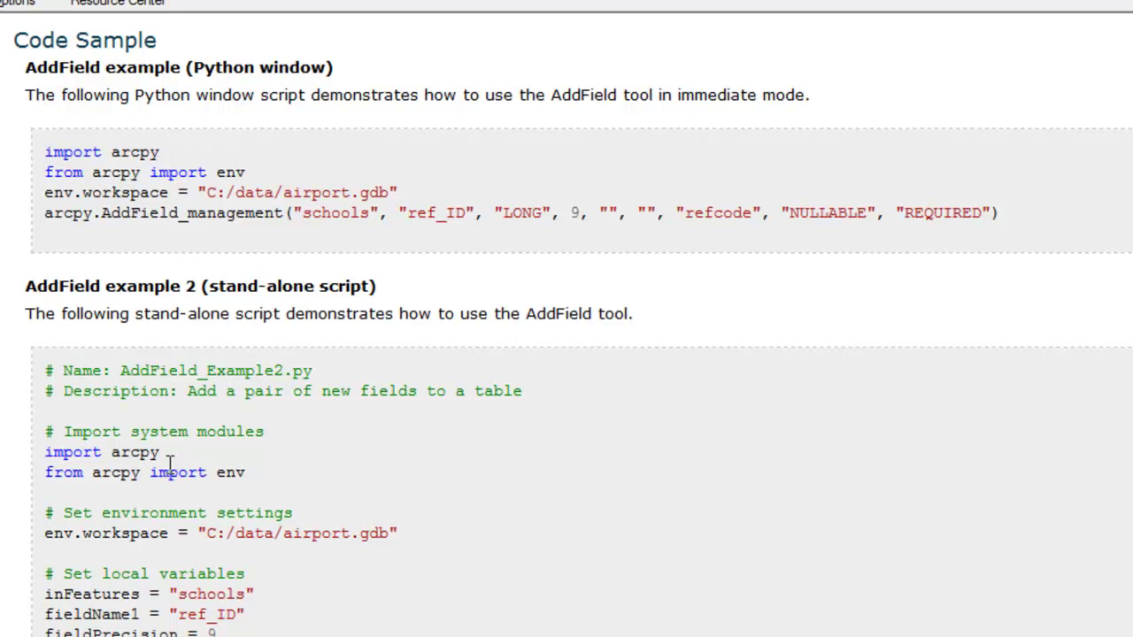
{"action": "scroll", "coordinate": [166, 482], "scroll_direction": "up", "scroll_amount": 10}
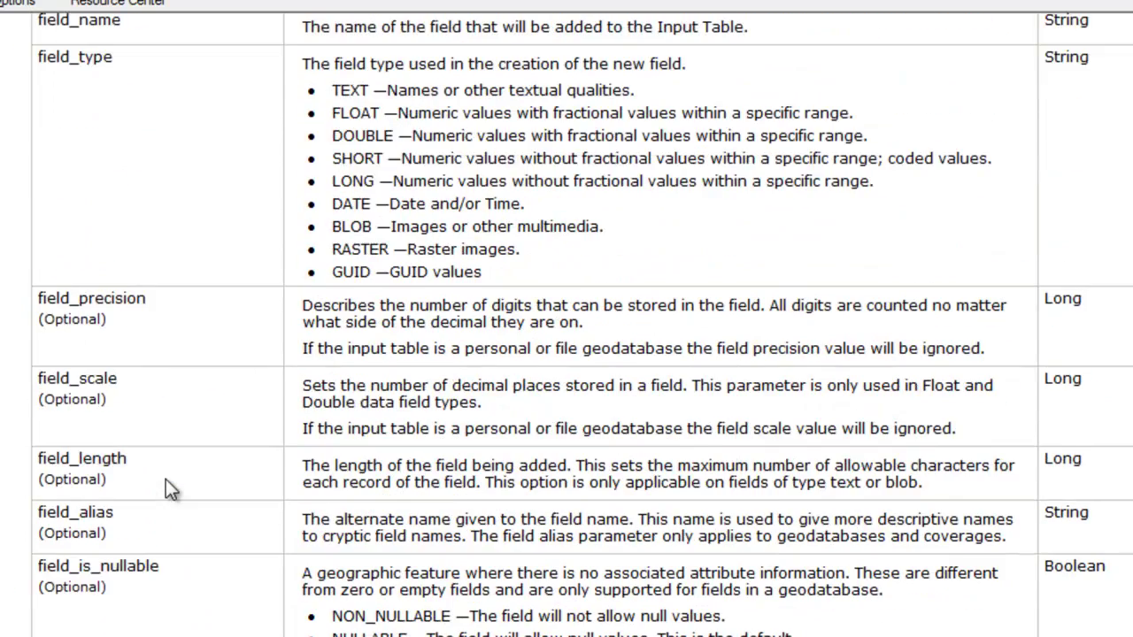
{"action": "scroll", "coordinate": [169, 472], "scroll_direction": "up", "scroll_amount": 3}
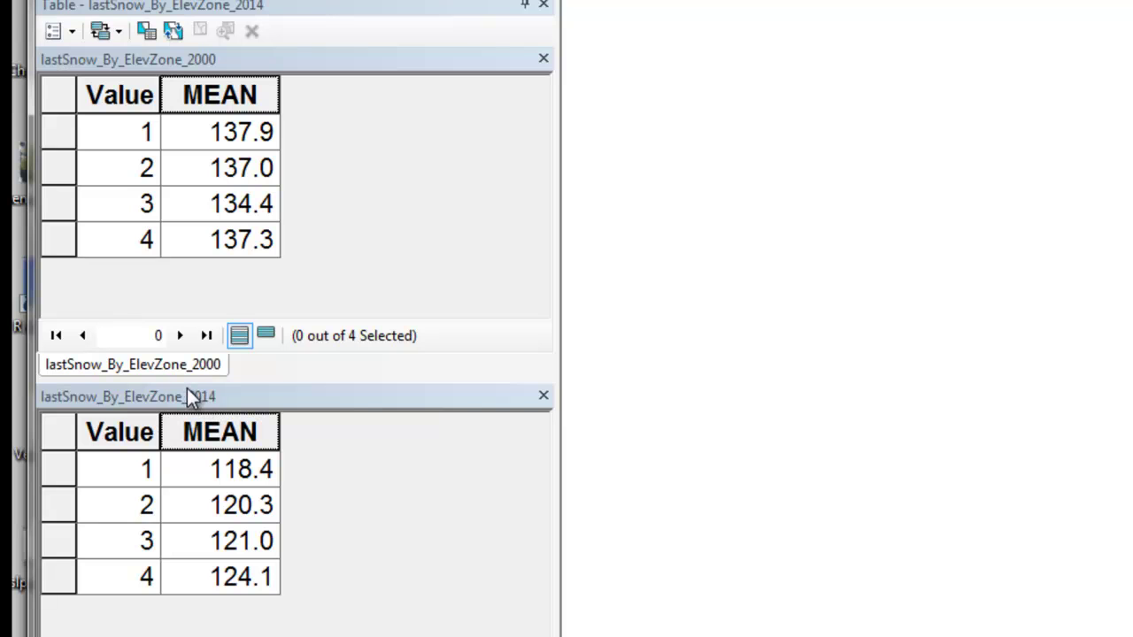
Step: Compare the MEAN values of all four elevation zones in the lastSnow_By_ElevZone_2000 and lastSnow_By_ElevZone_2014 tables
{"action": "left_click", "coordinate": [237, 134]}
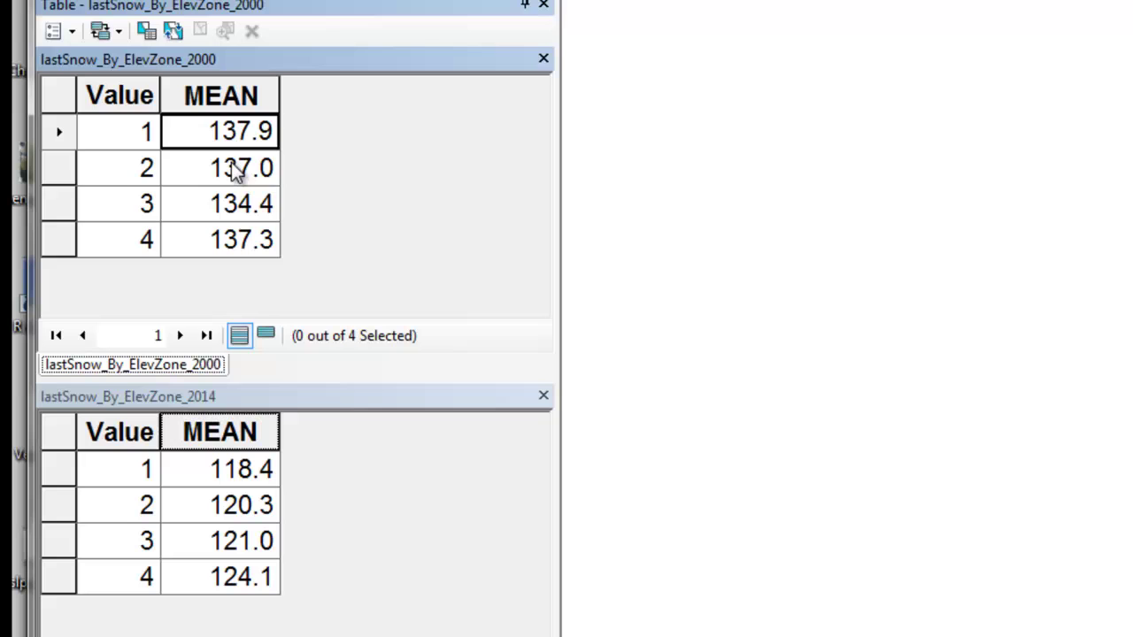
{"action": "left_click", "coordinate": [241, 173]}
{"action": "left_click", "coordinate": [250, 210]}
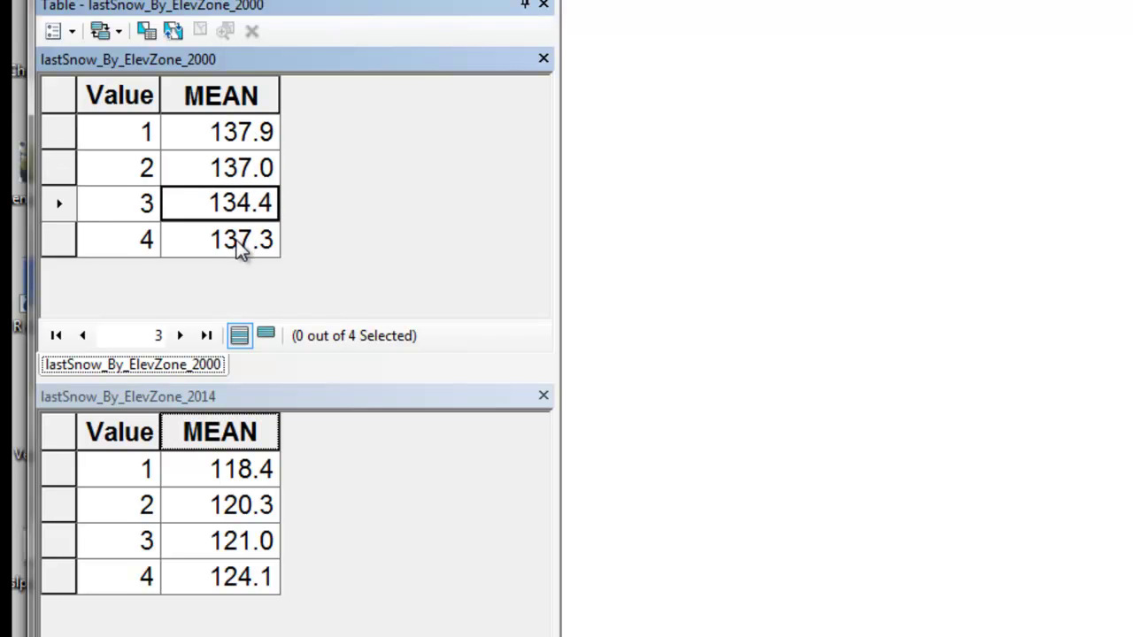
{"action": "left_click", "coordinate": [240, 249]}
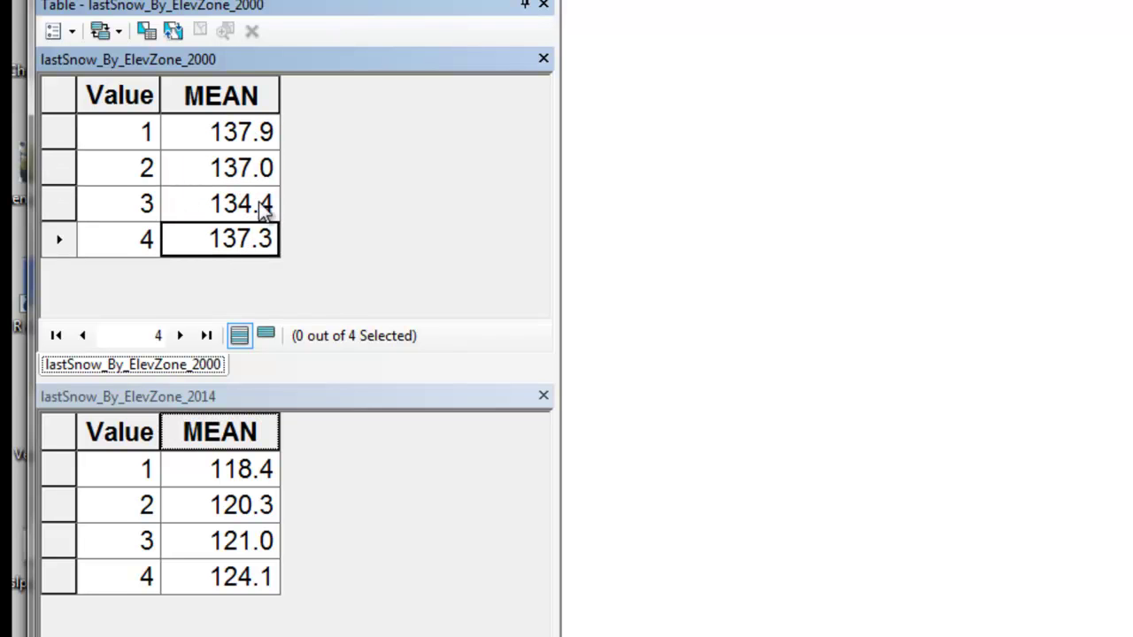
{"action": "left_click", "coordinate": [234, 473]}
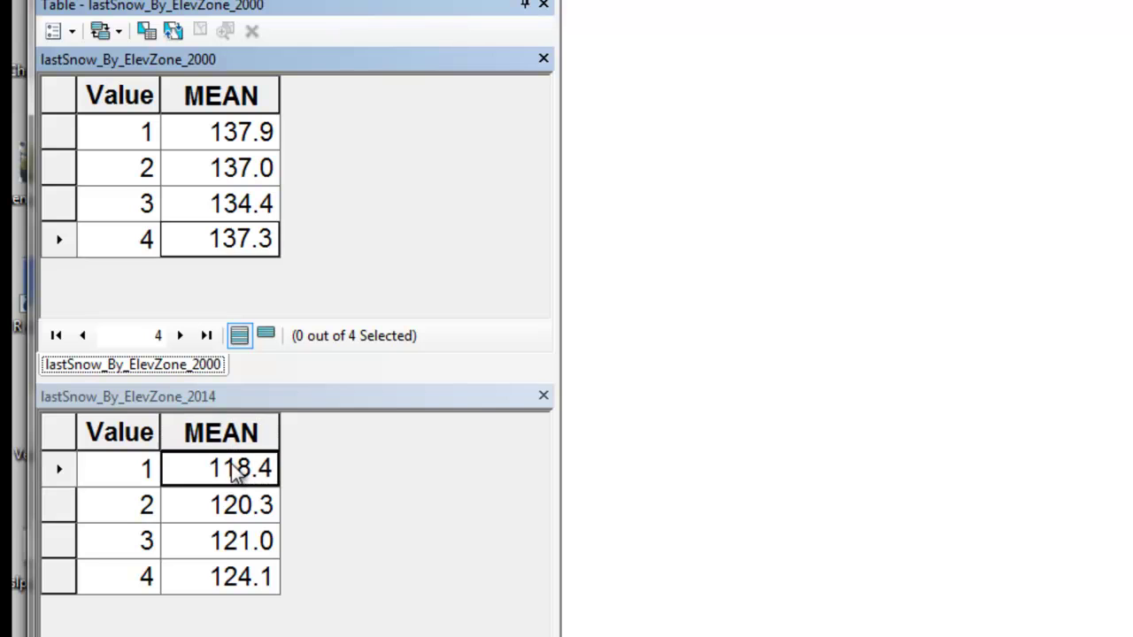
{"action": "left_click", "coordinate": [236, 509]}
{"action": "left_click", "coordinate": [239, 537]}
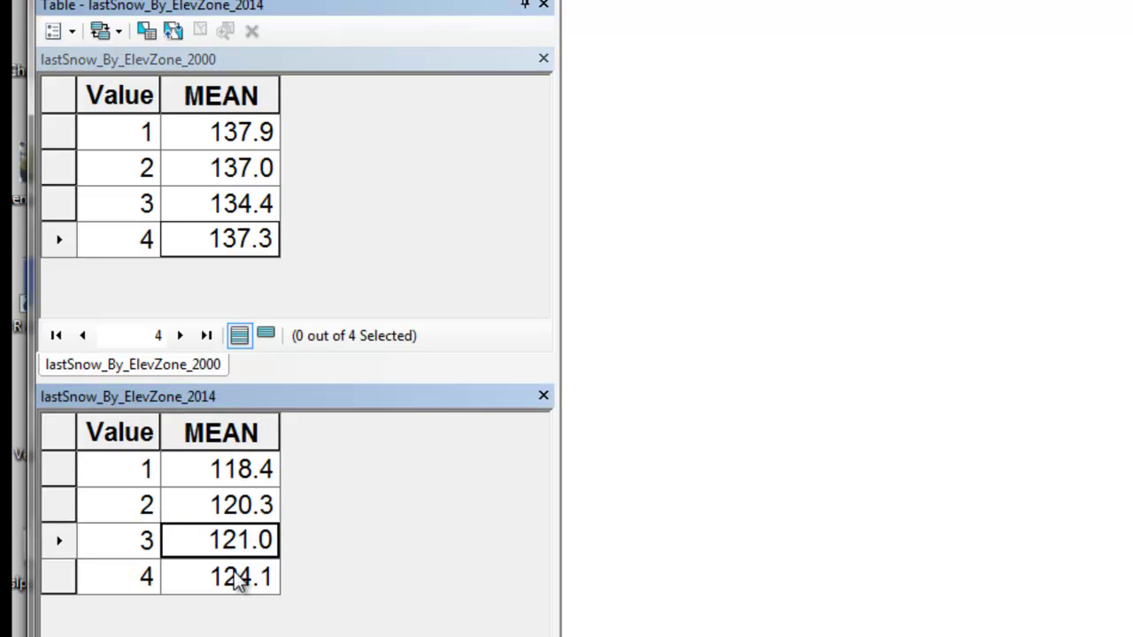
{"action": "left_click", "coordinate": [238, 579]}
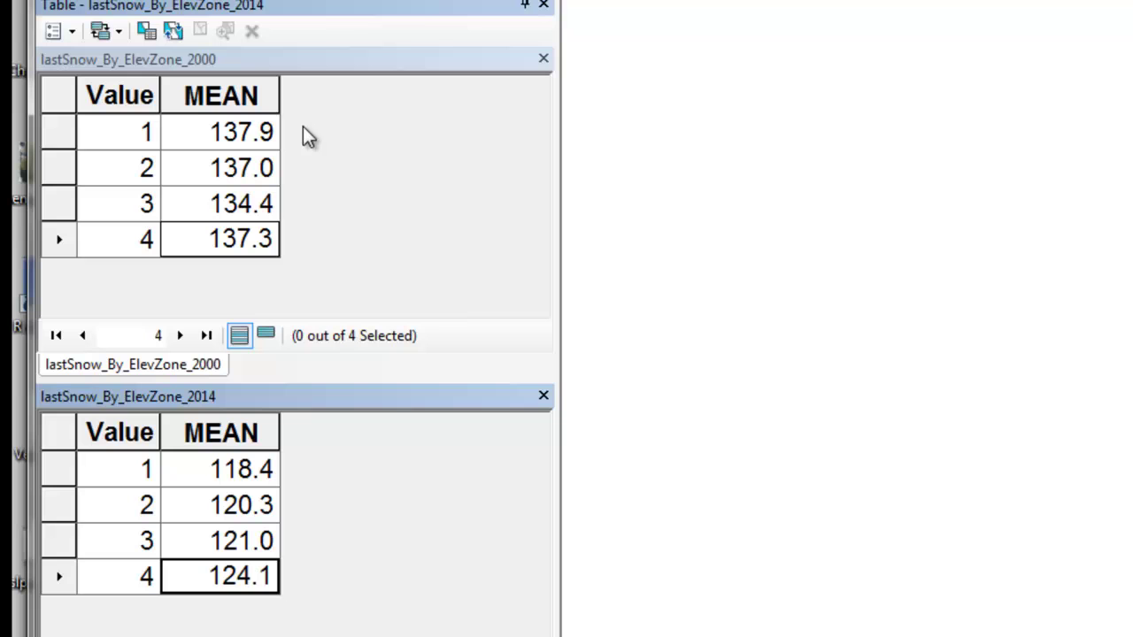
Step: Go through zone values 1 to 4 in the lastSnow_By_ElevZone_2000 table
{"action": "left_click", "coordinate": [139, 134]}
{"action": "left_click", "coordinate": [132, 168]}
{"action": "left_click", "coordinate": [127, 203]}
{"action": "left_click", "coordinate": [126, 241]}
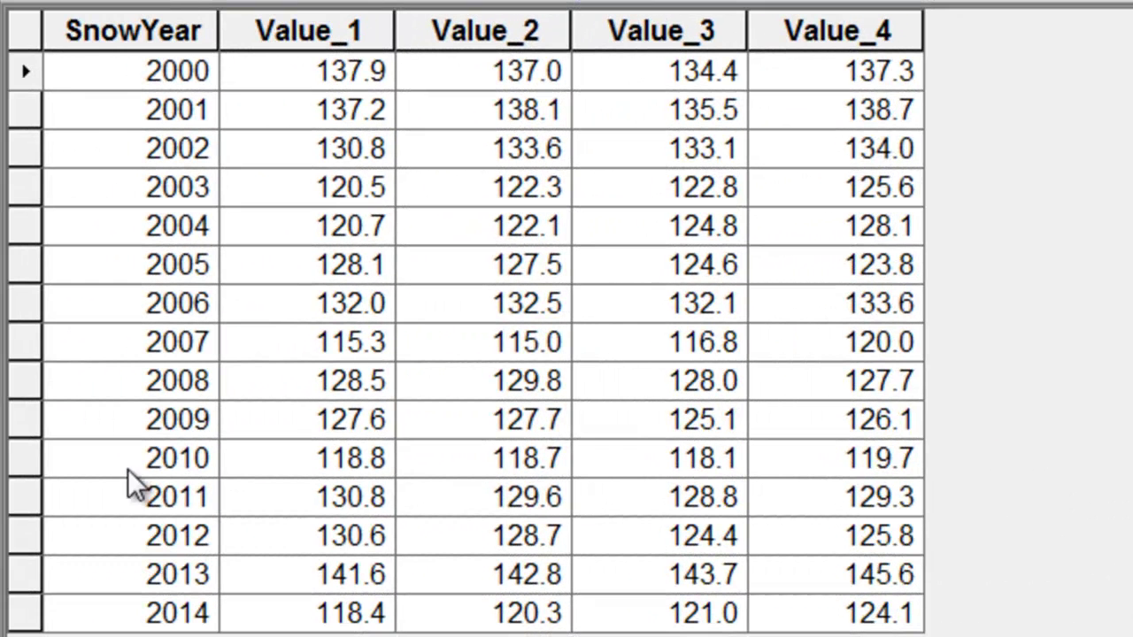
Step: Step through the SnowYear entries from 2000 to 2004 in the combined snow table
{"action": "left_click", "coordinate": [122, 73]}
{"action": "left_click", "coordinate": [101, 111]}
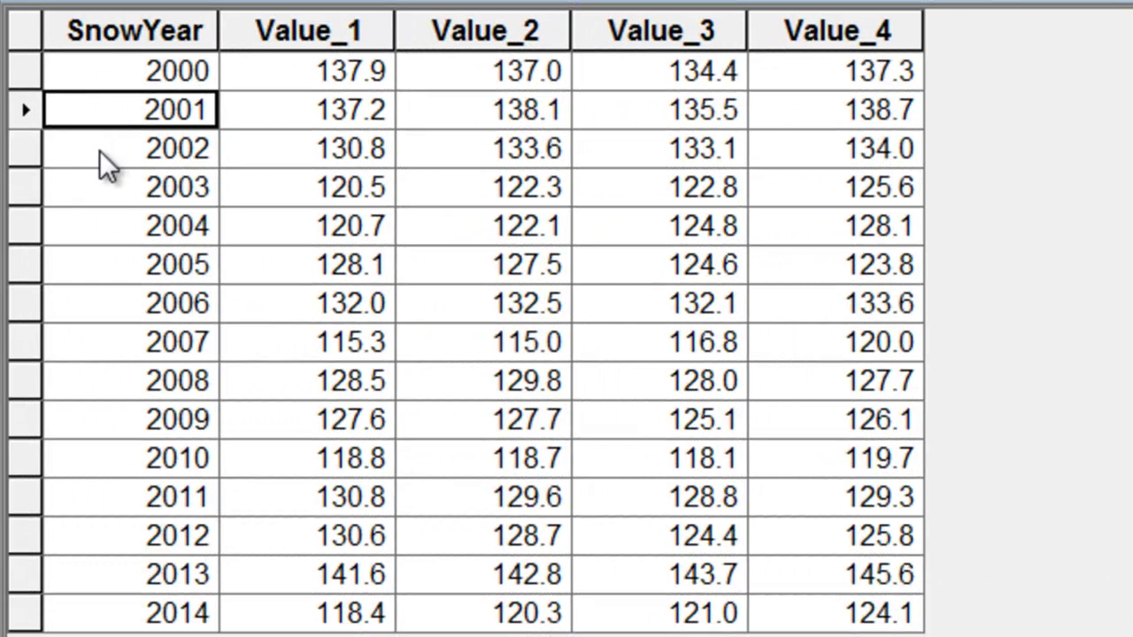
{"action": "left_click", "coordinate": [100, 150]}
{"action": "left_click", "coordinate": [89, 196]}
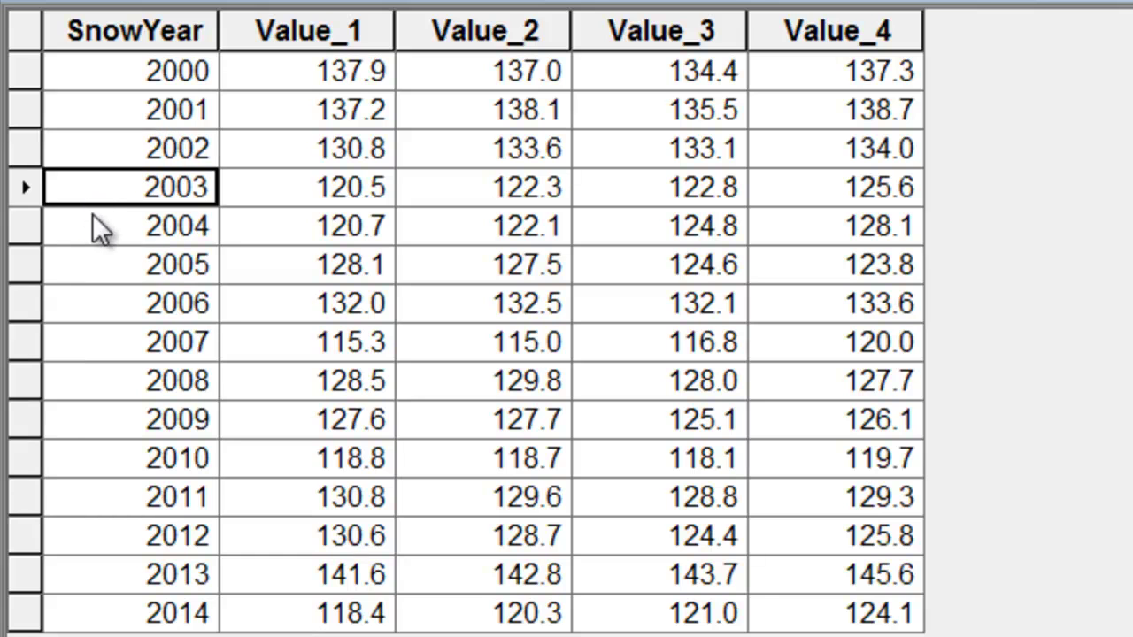
{"action": "left_click", "coordinate": [104, 224]}
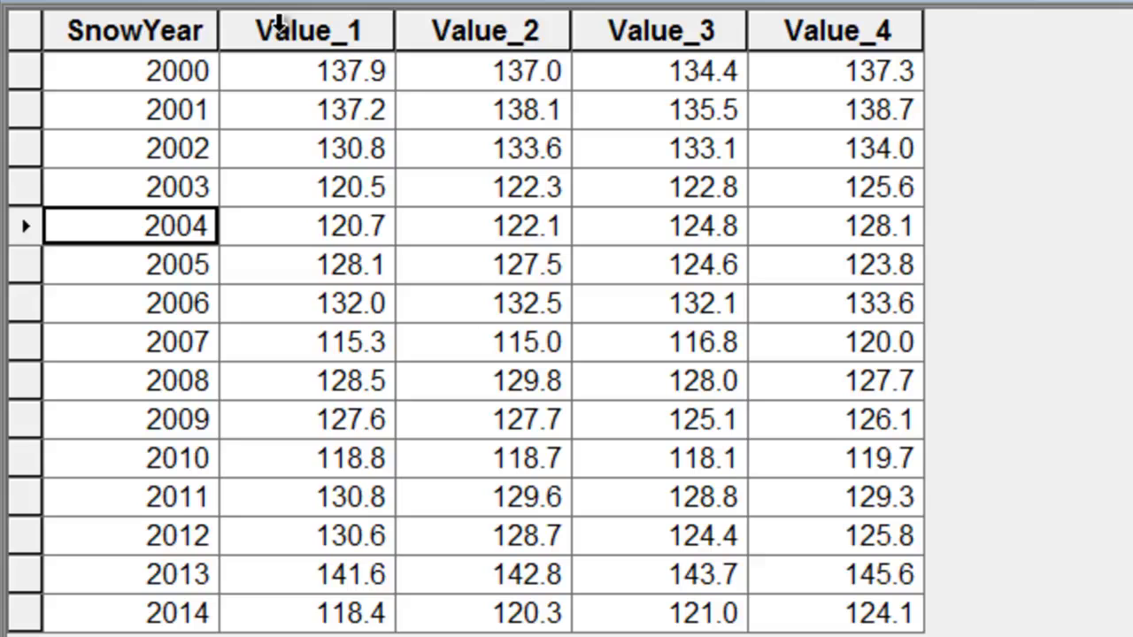
Step: Check the Value_1 column from 2000 to 2014 and highlight the complete 2013 record
{"action": "left_click", "coordinate": [278, 23]}
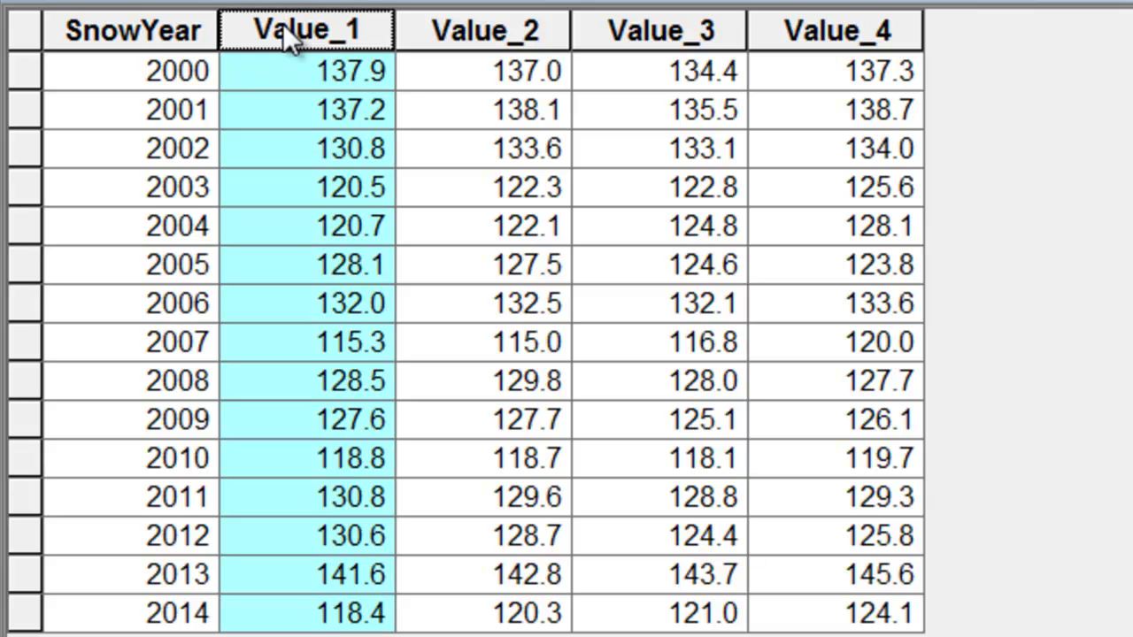
{"action": "left_click", "coordinate": [352, 70]}
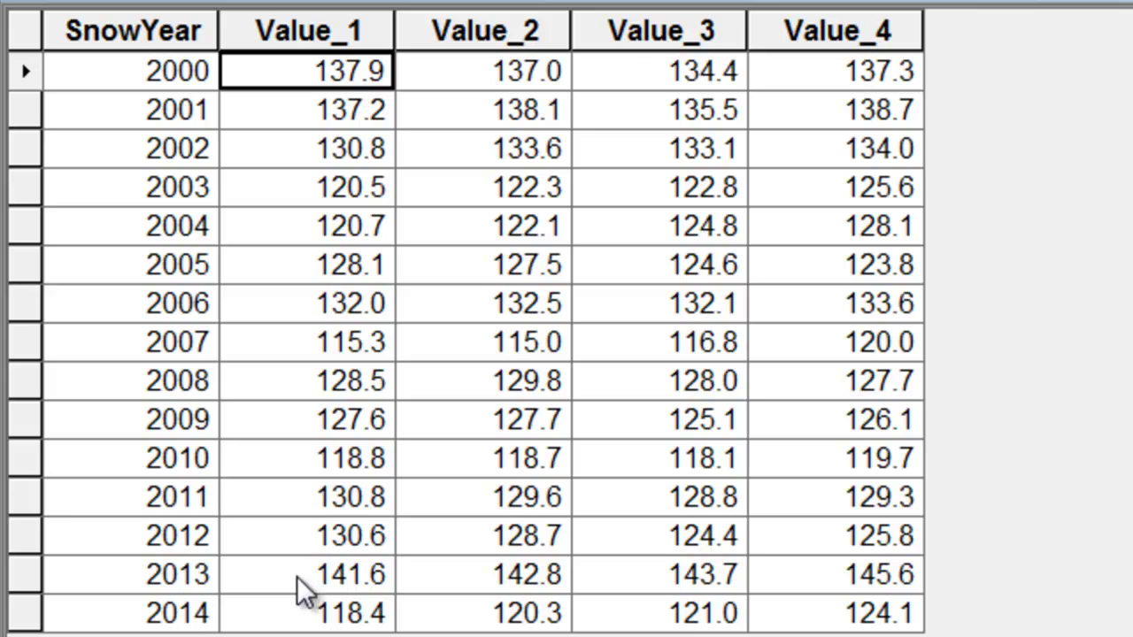
{"action": "left_click", "coordinate": [308, 616]}
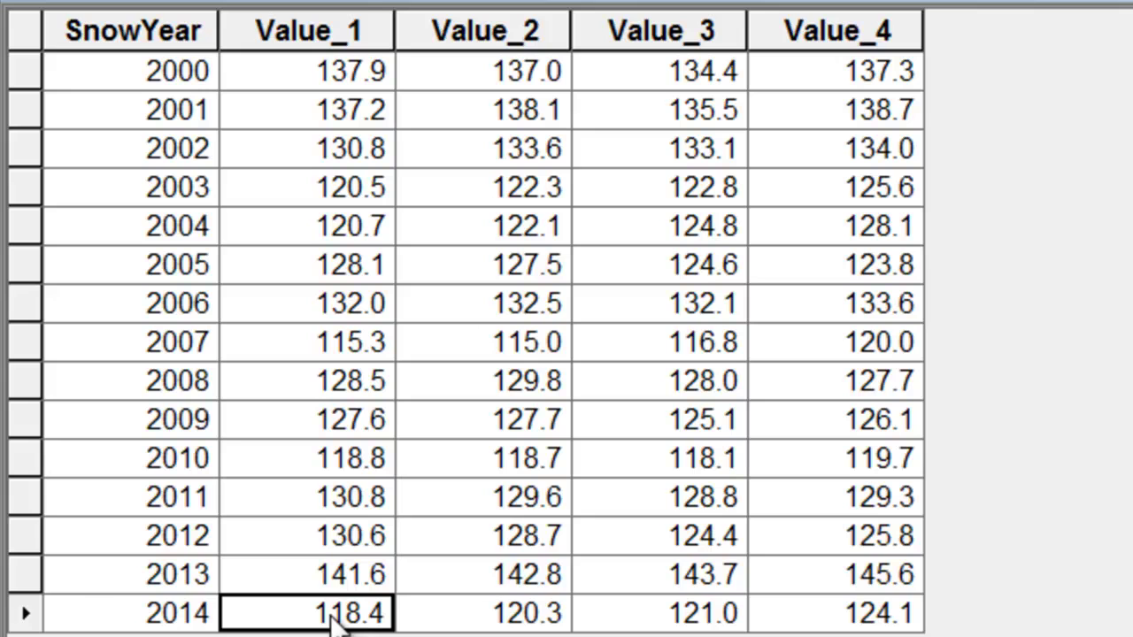
{"action": "left_click", "coordinate": [24, 580]}
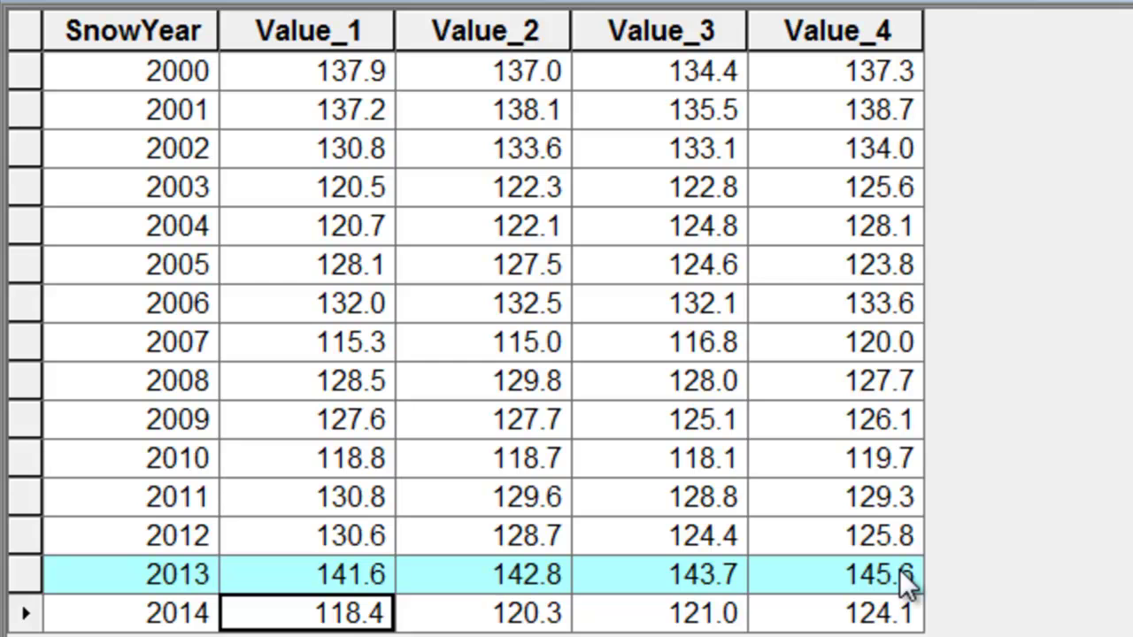
Step: Inspect the Value_1, Value_2 and Value_3 columns, and the Value_1 entries for 2000 through 2003
{"action": "left_click", "coordinate": [320, 19]}
{"action": "left_click", "coordinate": [517, 35]}
{"action": "left_click", "coordinate": [683, 32]}
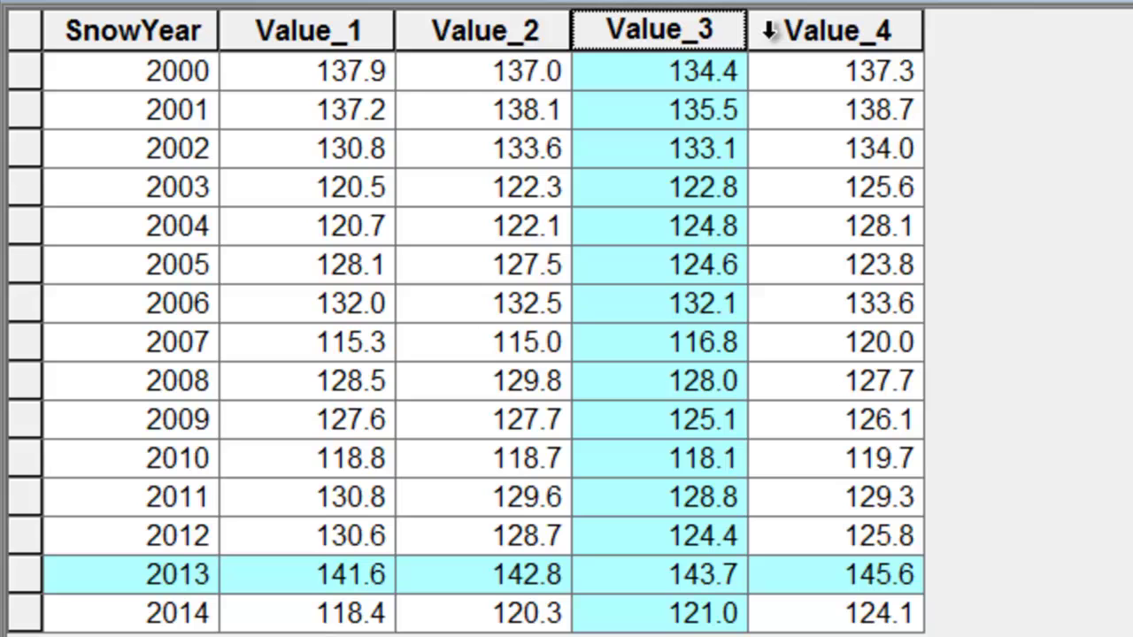
{"action": "left_click", "coordinate": [313, 71]}
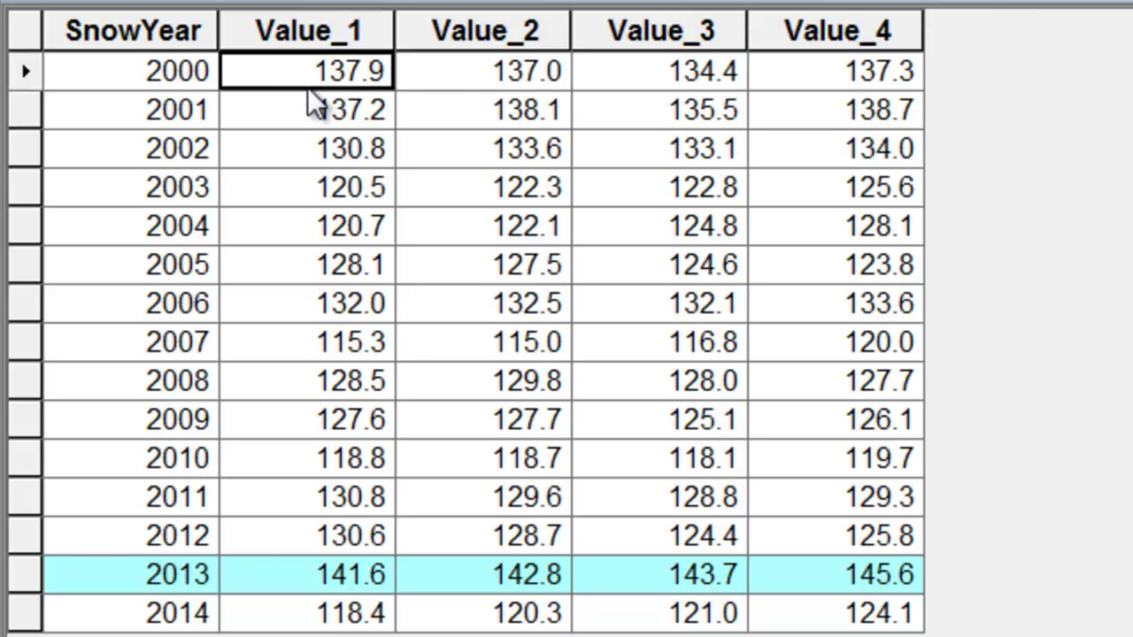
{"action": "left_click", "coordinate": [312, 112]}
{"action": "left_click", "coordinate": [314, 152]}
{"action": "left_click", "coordinate": [320, 190]}
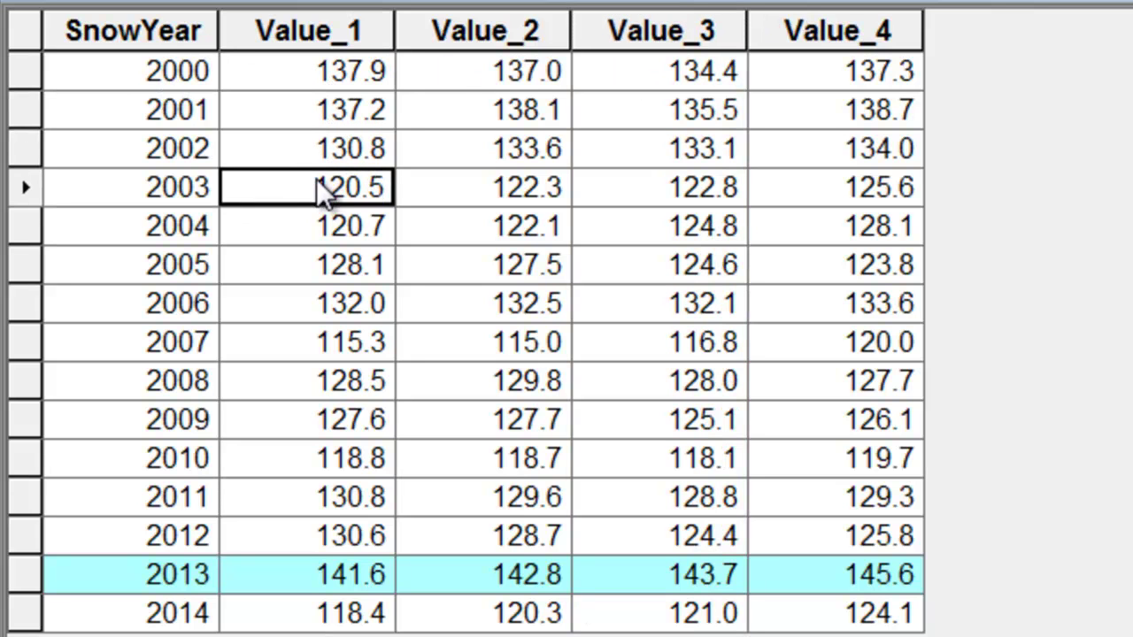
{"action": "left_click", "coordinate": [187, 73]}
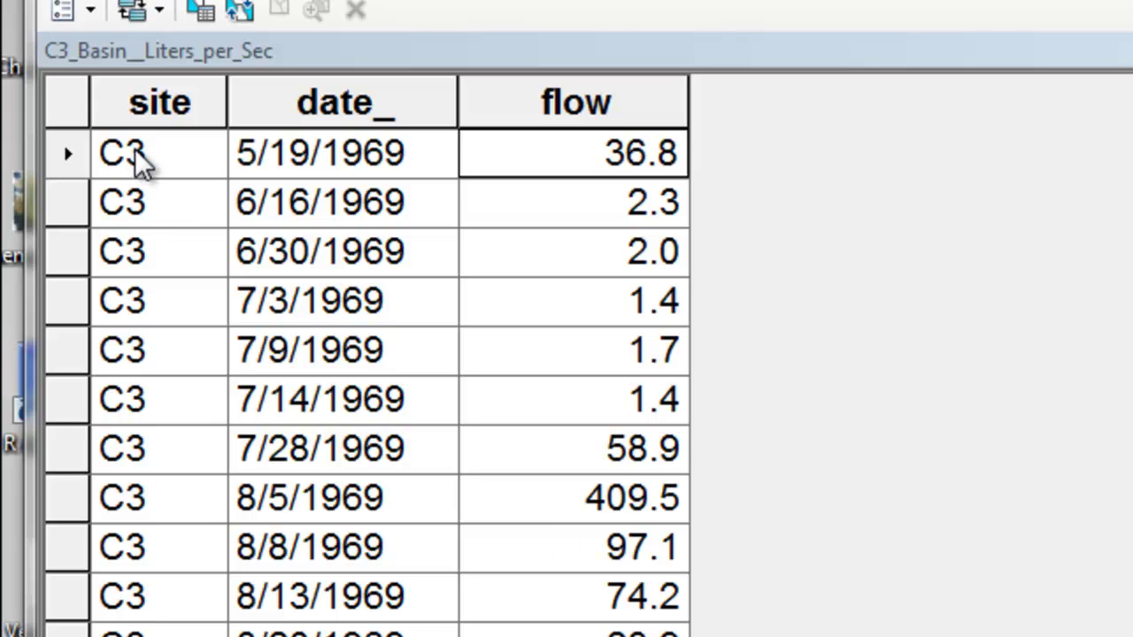
Step: Examine the date_ and flow fields of the C3_Basin__Liters_per_Sec table from its first to its last record
{"action": "left_click", "coordinate": [293, 156]}
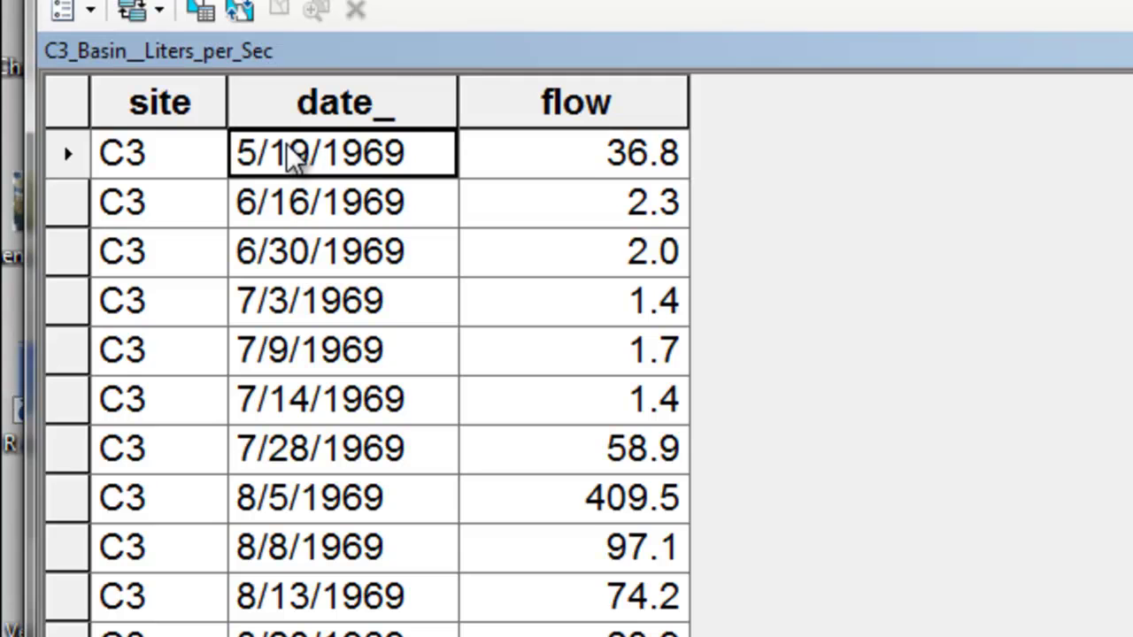
{"action": "left_click", "coordinate": [571, 170]}
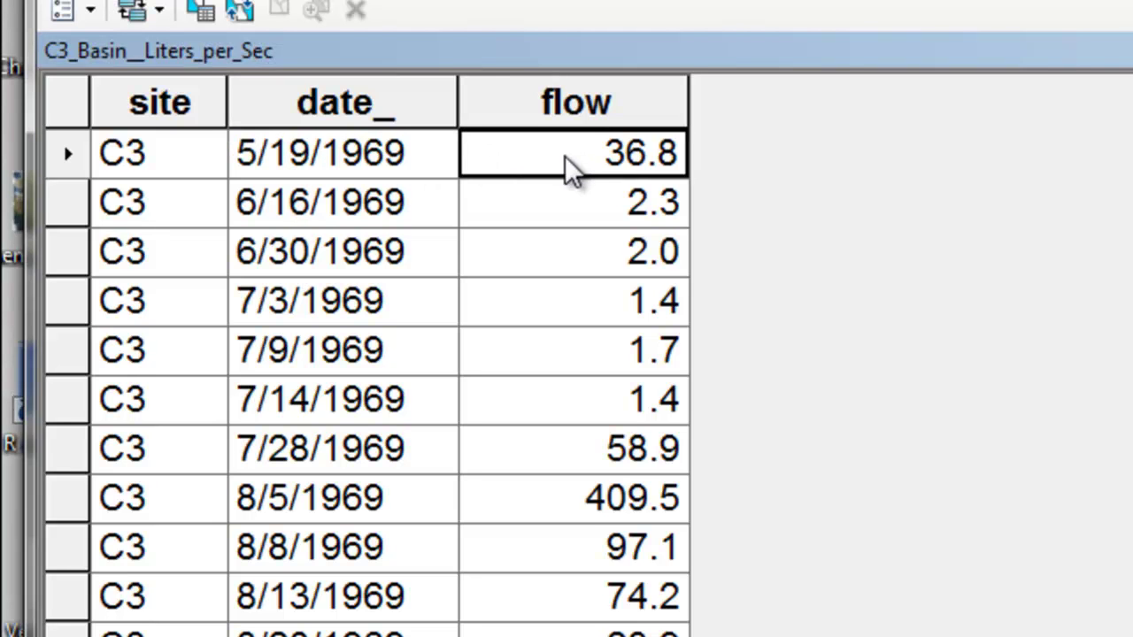
{"action": "left_click", "coordinate": [319, 159]}
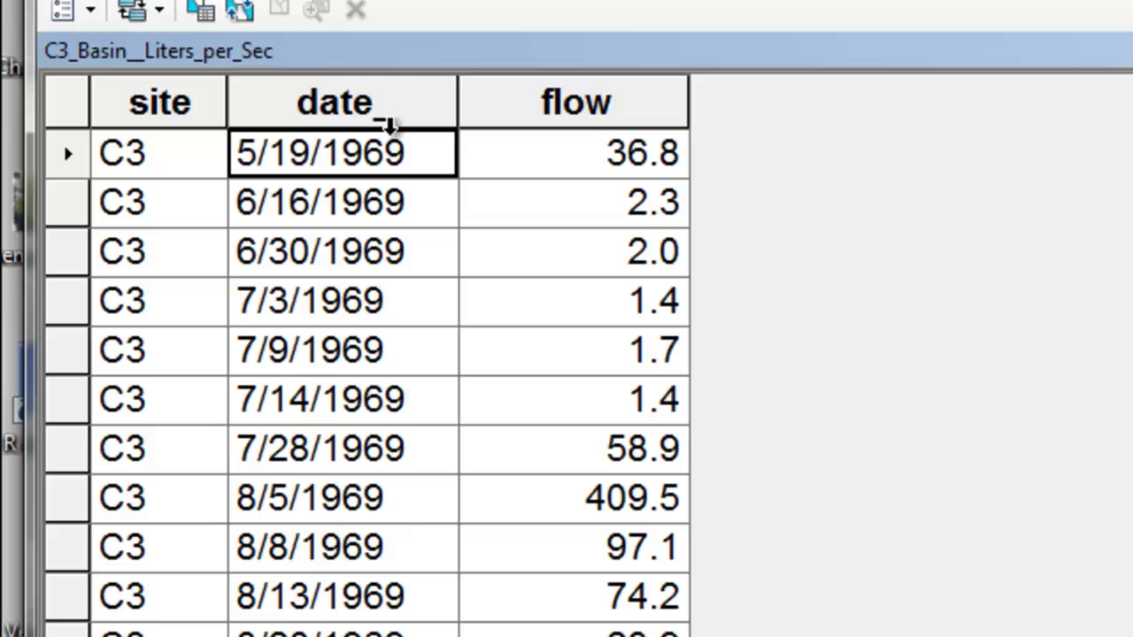
{"action": "scroll", "coordinate": [367, 354], "scroll_direction": "down", "scroll_amount": 20}
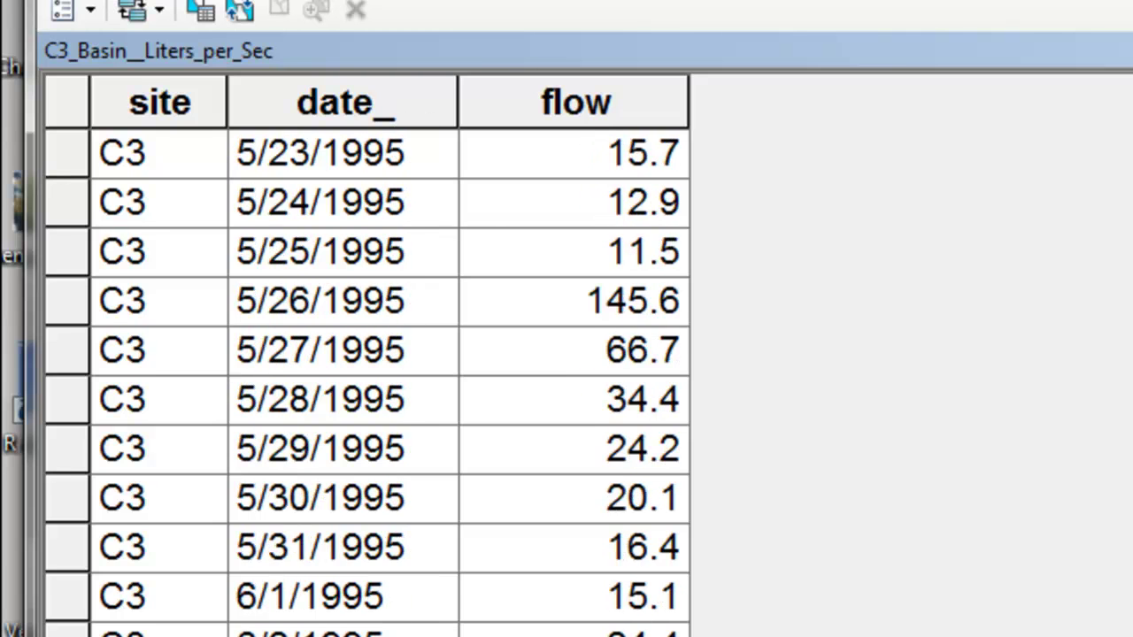
{"action": "scroll", "coordinate": [367, 354], "scroll_direction": "down", "scroll_amount": 20}
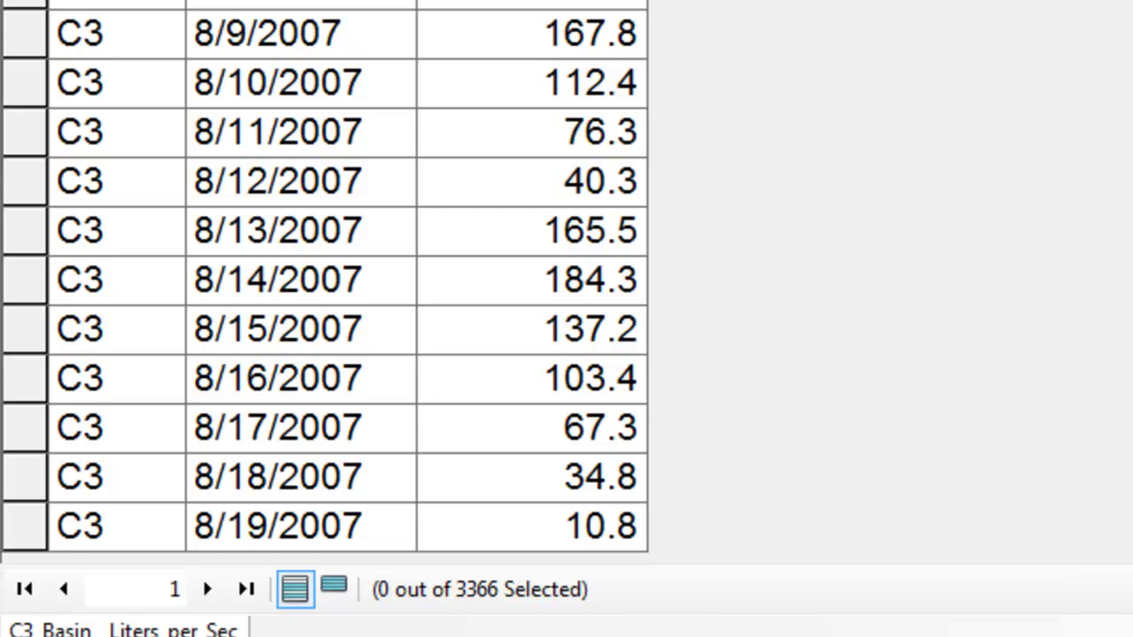
{"action": "scroll", "coordinate": [324, 279], "scroll_direction": "up", "scroll_amount": 20}
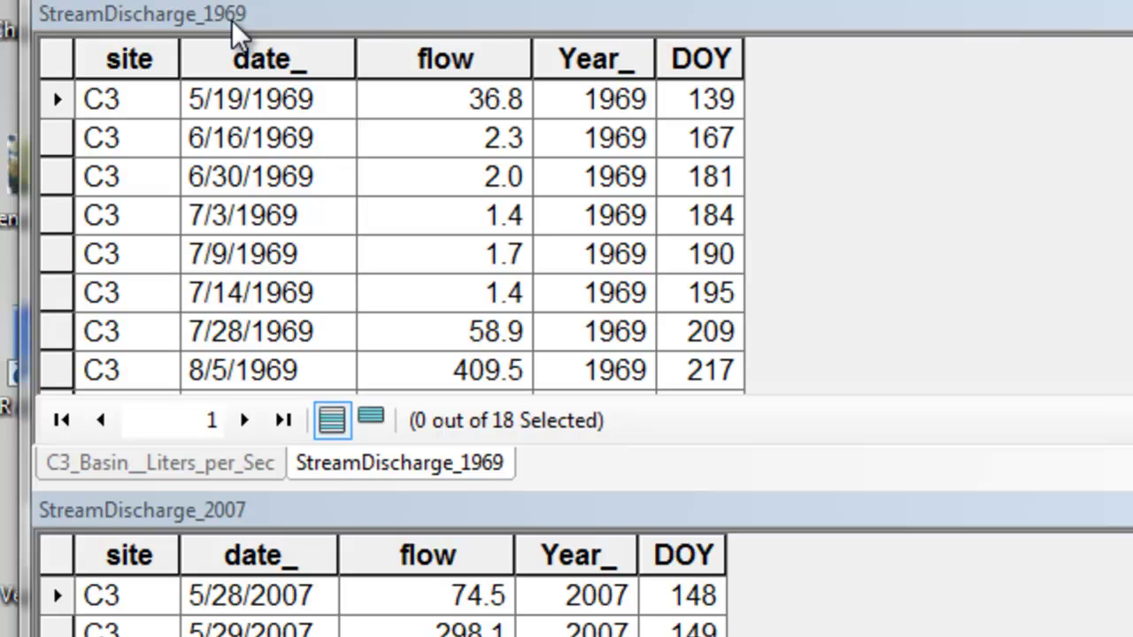
Step: Check the date_ and DOY values of the first and last records in the StreamDischarge_1969 table
{"action": "left_click", "coordinate": [244, 101]}
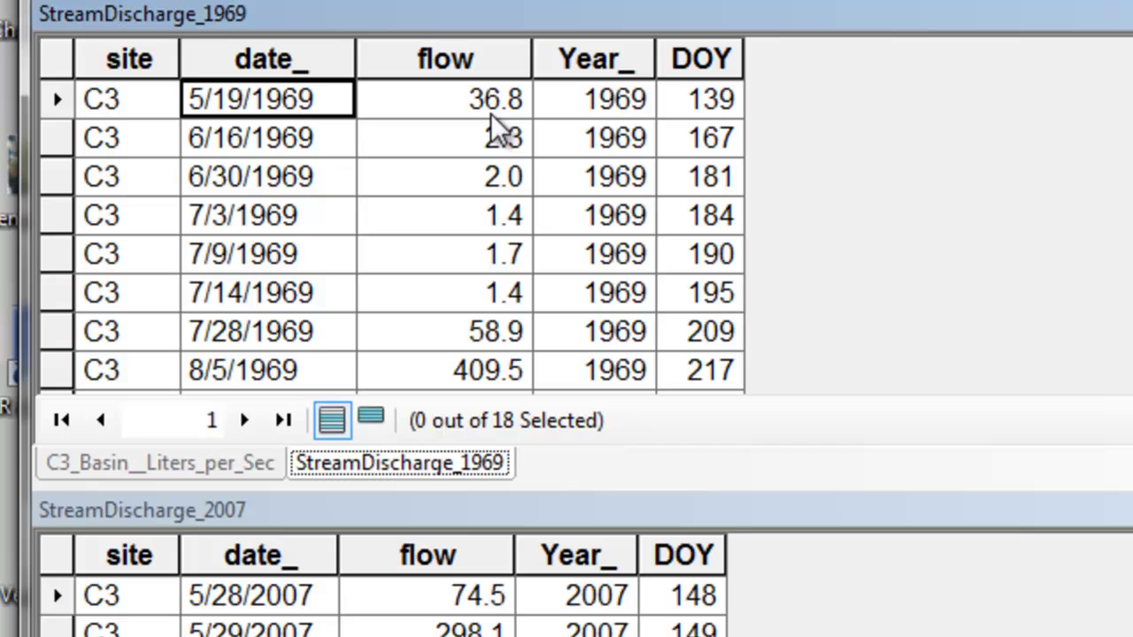
{"action": "left_click", "coordinate": [704, 106]}
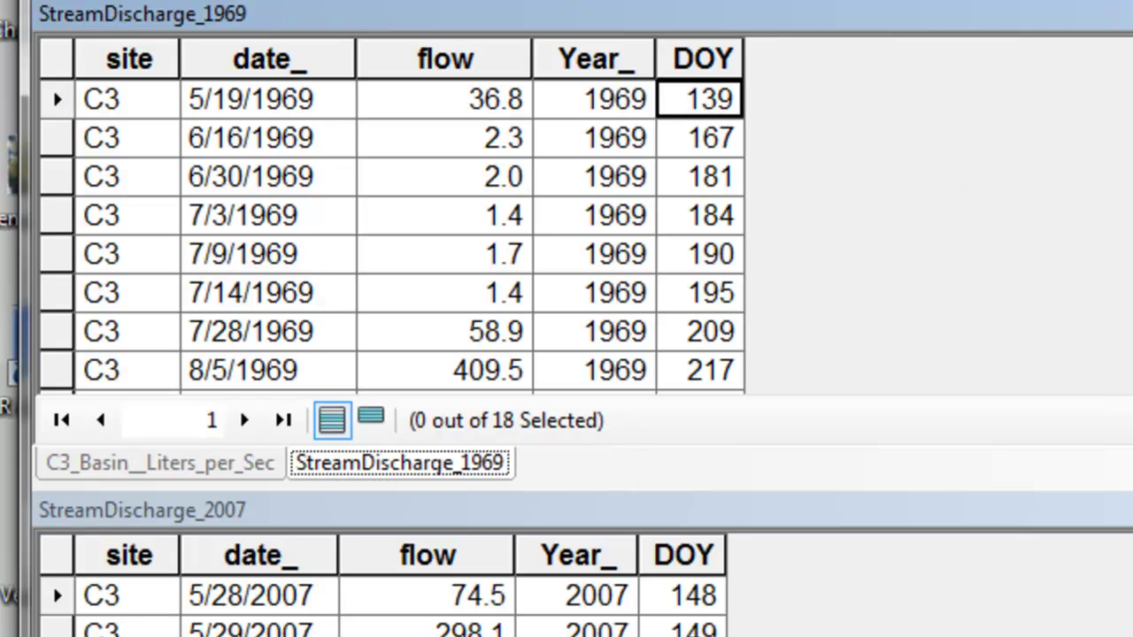
{"action": "scroll", "coordinate": [390, 234], "scroll_direction": "down", "scroll_amount": 4}
{"action": "left_click", "coordinate": [249, 377]}
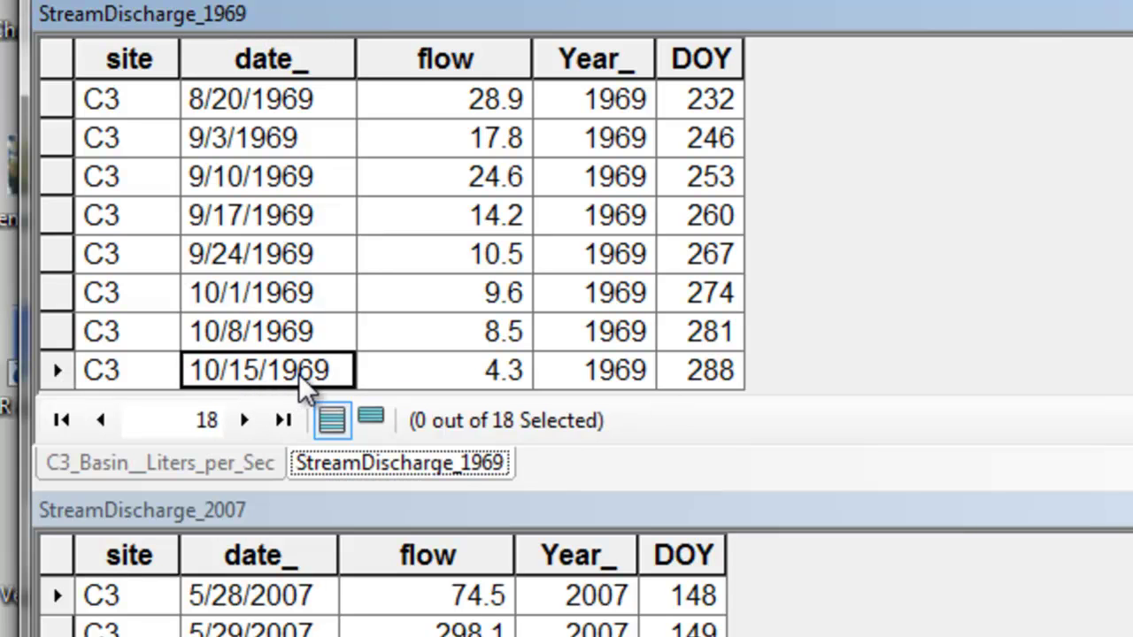
{"action": "left_click", "coordinate": [713, 372]}
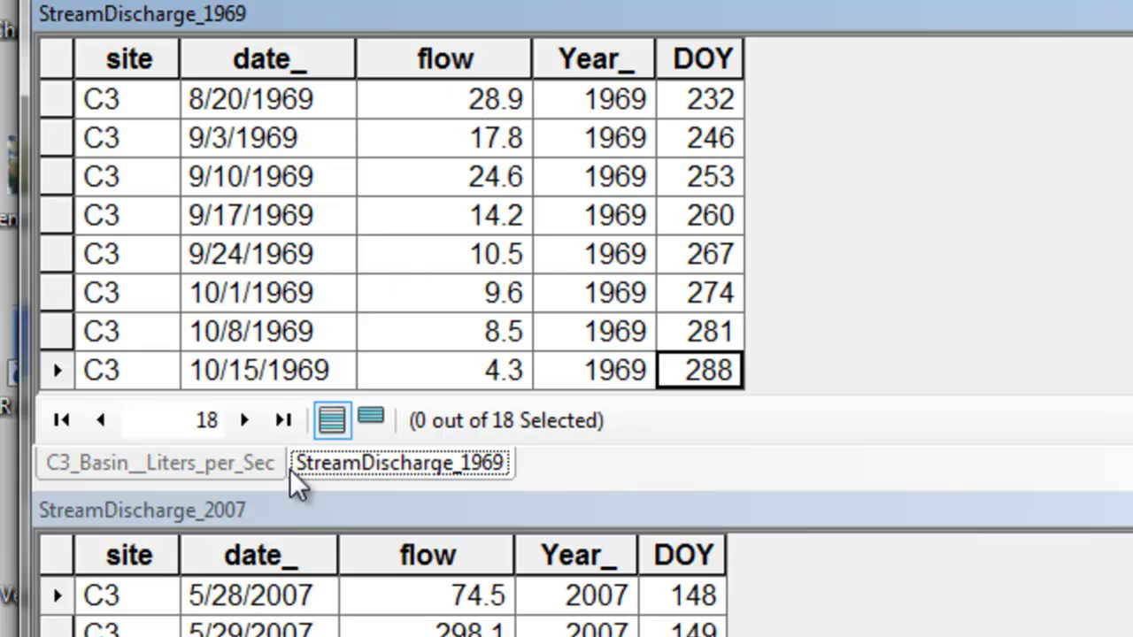
Step: Check the first record's date_ in the StreamDischarge_2007 table and sort the table by DOY in descending order
{"action": "left_click", "coordinate": [272, 513]}
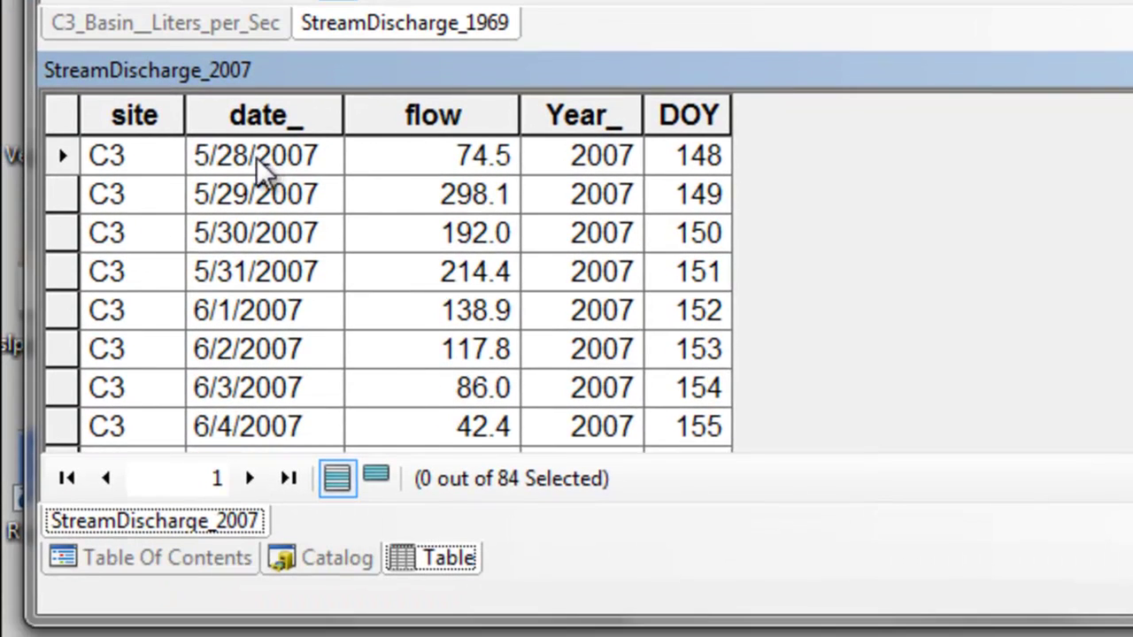
{"action": "left_click", "coordinate": [258, 164]}
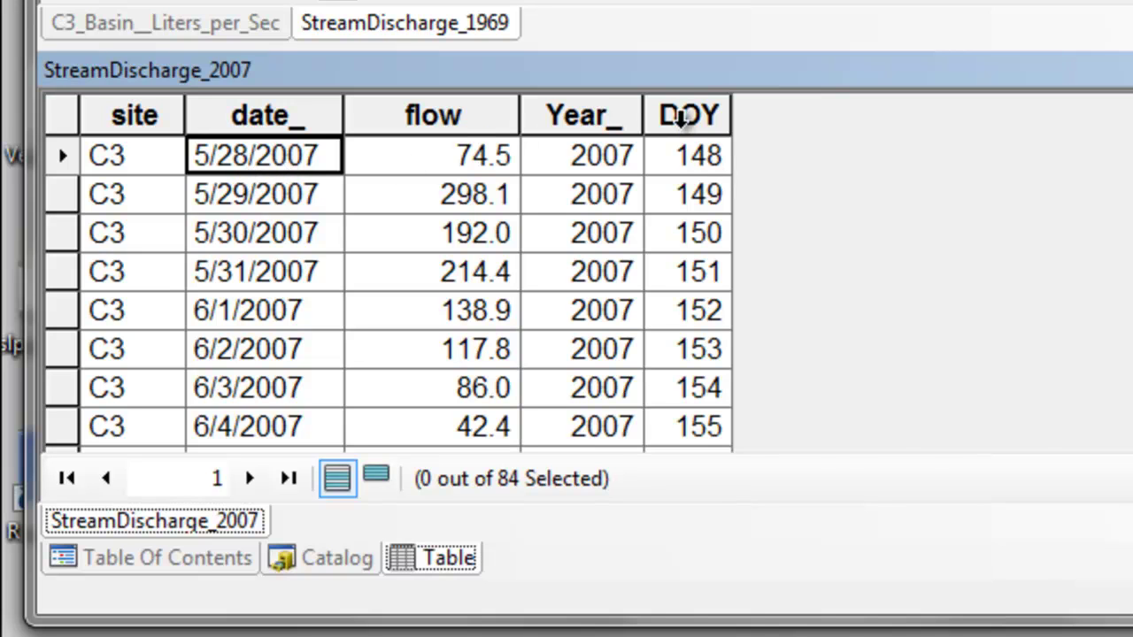
{"action": "right_click", "coordinate": [691, 124]}
{"action": "left_click", "coordinate": [735, 168]}
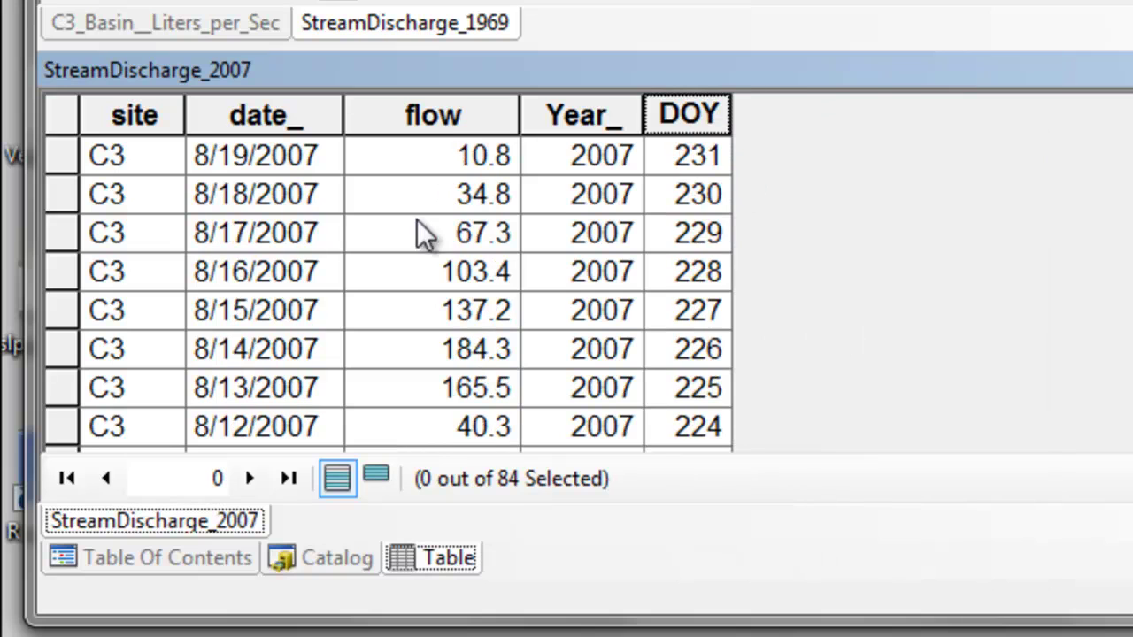
Step: Check the date_ and flow values of the latest record in the StreamDischarge_2007 table
{"action": "left_click", "coordinate": [233, 165]}
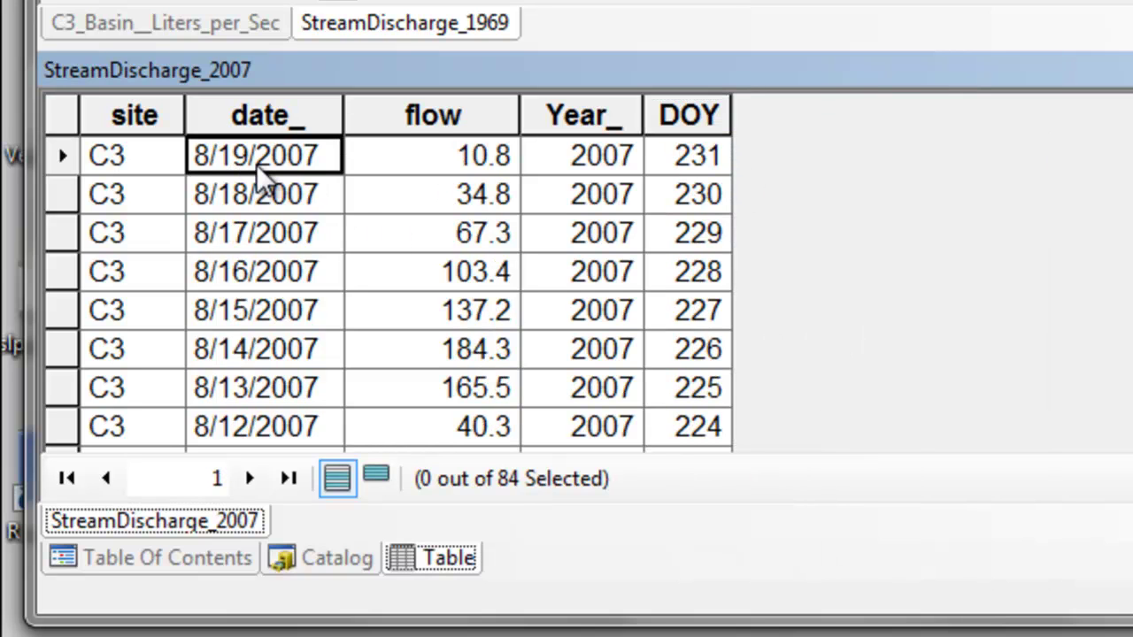
{"action": "left_click", "coordinate": [476, 168]}
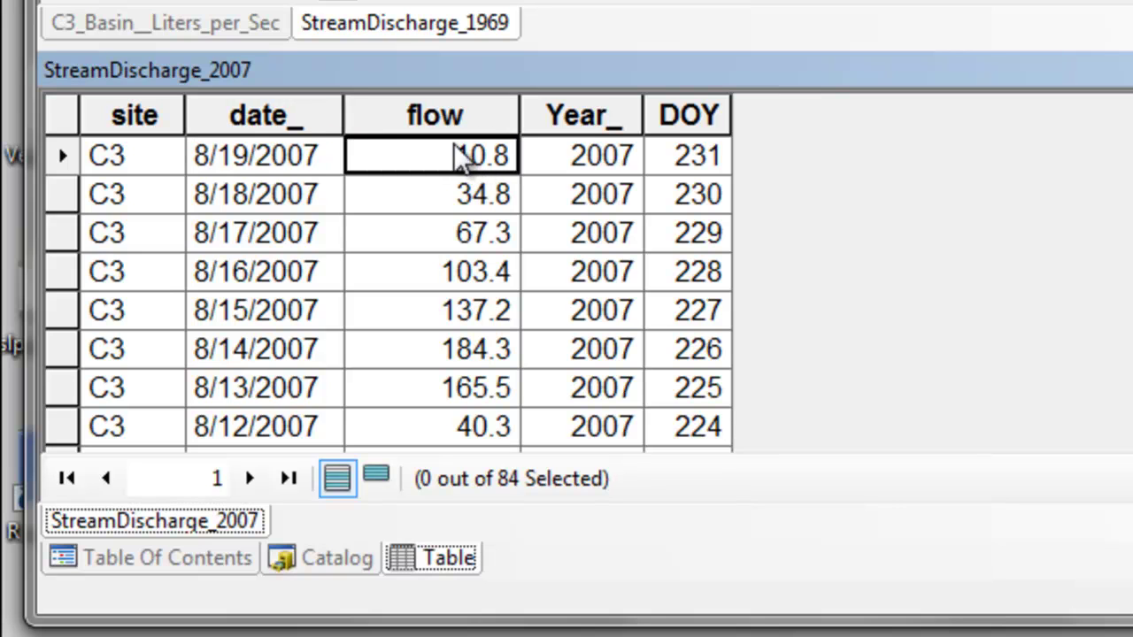
{"action": "left_click", "coordinate": [299, 174]}
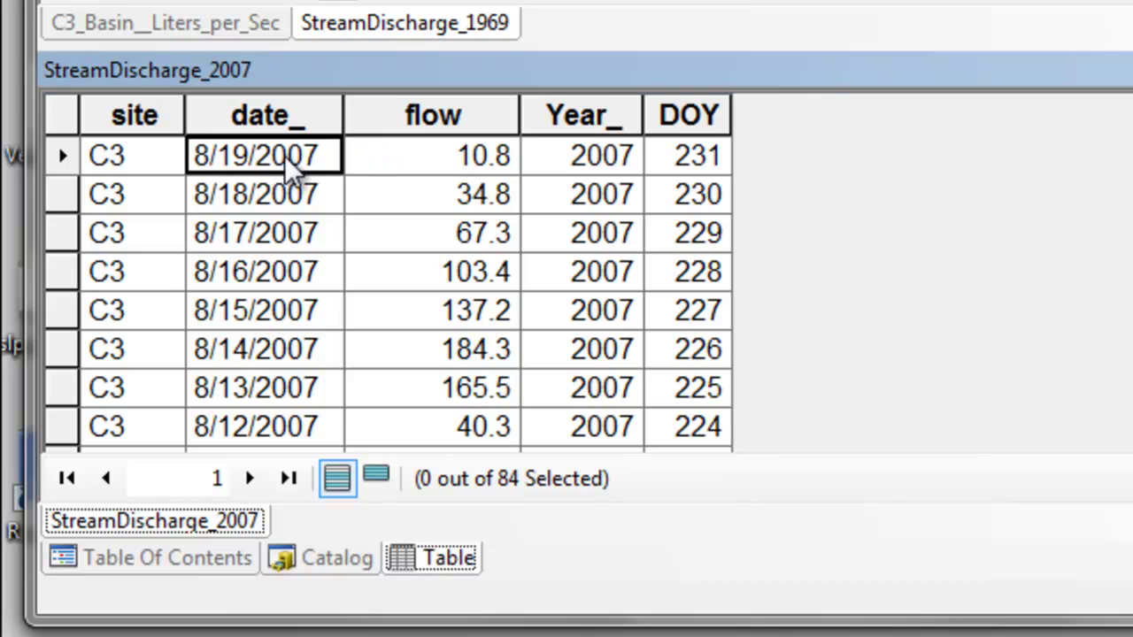
{"action": "left_click", "coordinate": [395, 173]}
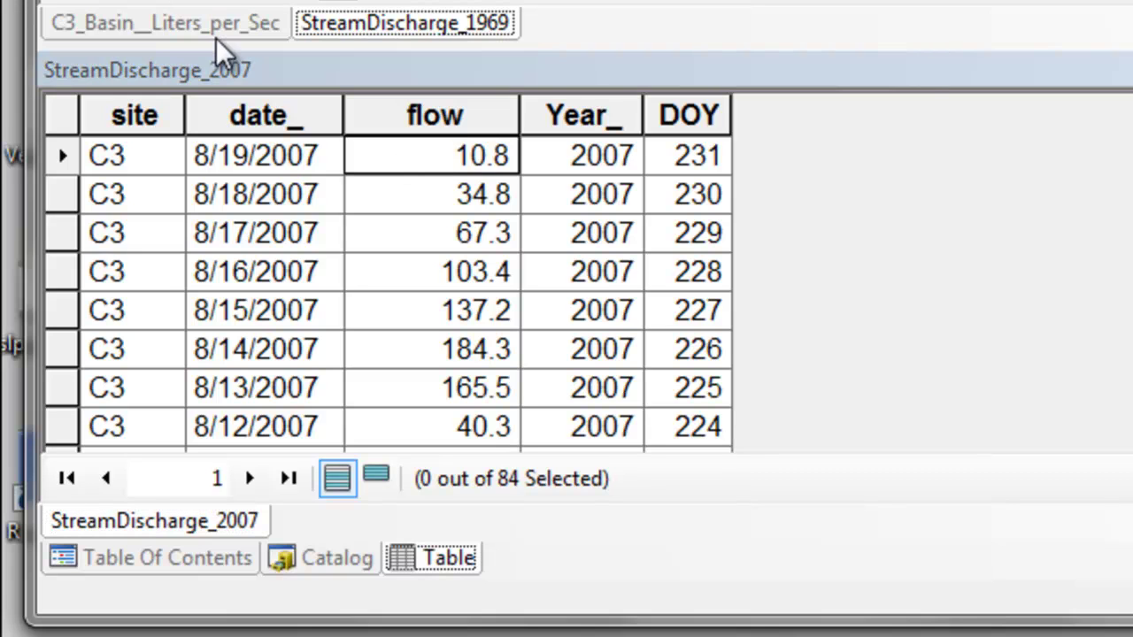
{"action": "left_click", "coordinate": [223, 78]}
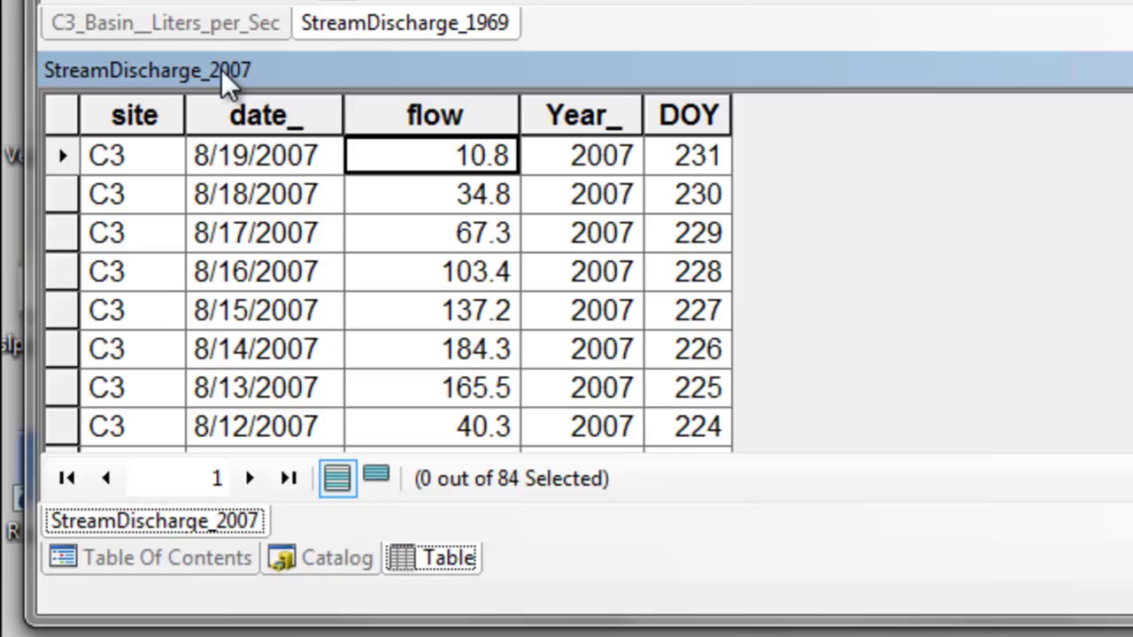
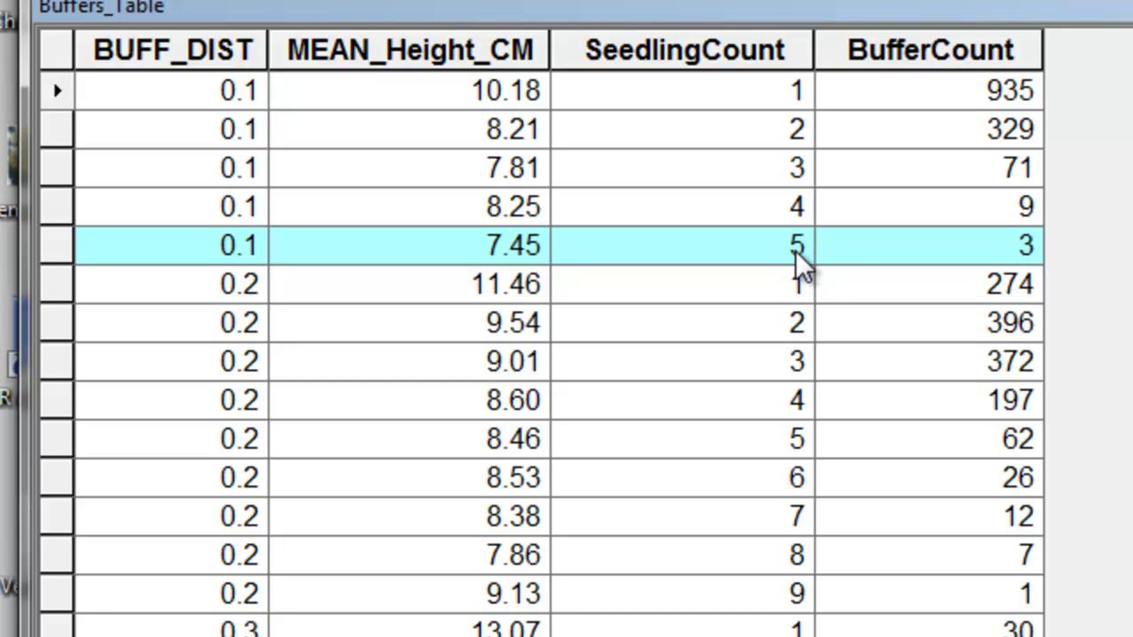
Step: Compare the MEAN_Height_CM values of the five records with a BUFF_DIST of 0.1 in Buffers_Table
{"action": "left_click", "coordinate": [508, 96]}
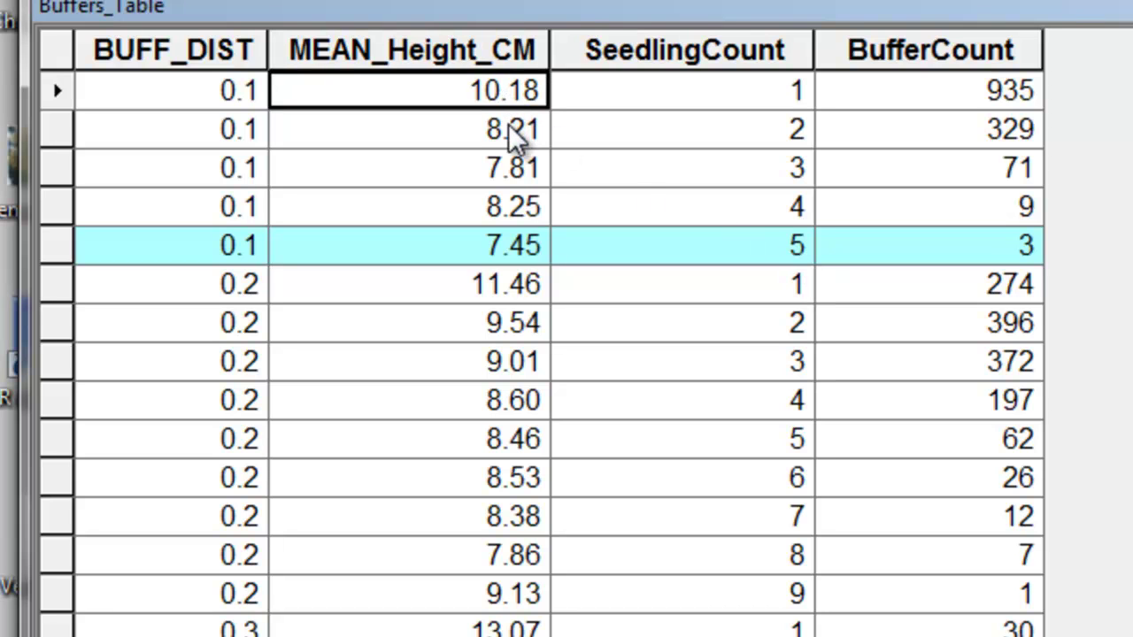
{"action": "left_click", "coordinate": [514, 137]}
{"action": "left_click", "coordinate": [513, 173]}
{"action": "left_click", "coordinate": [507, 211]}
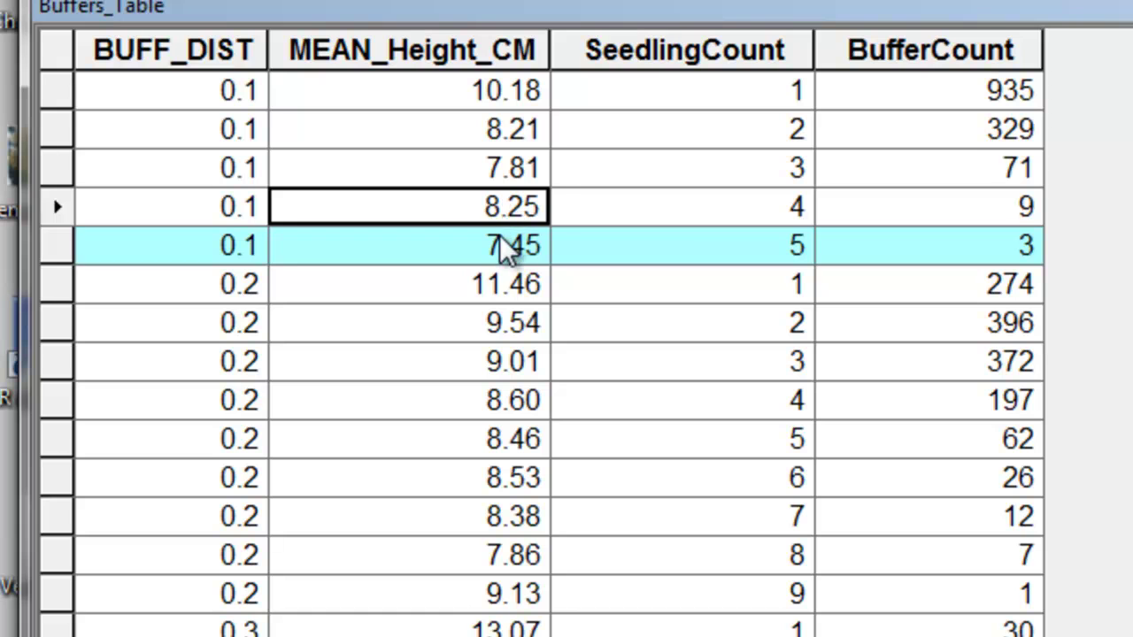
{"action": "left_click", "coordinate": [507, 248]}
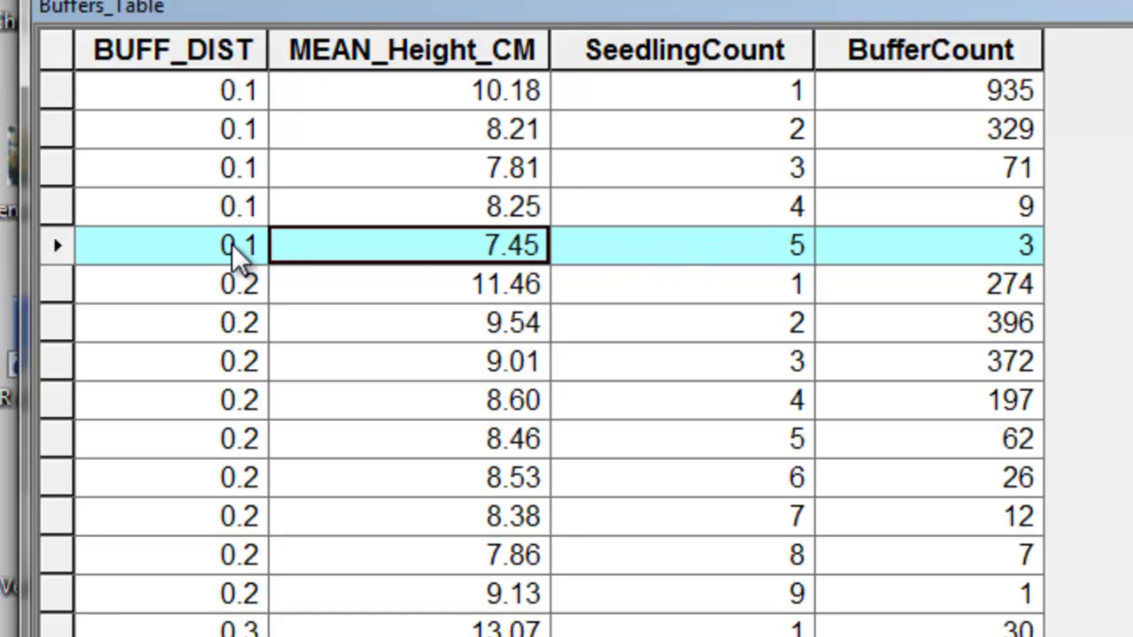
Step: Sort Buffers_Table by BUFF_DIST in descending order and check the first record's BufferCount, SeedlingCount and MEAN_Height_CM
{"action": "right_click", "coordinate": [221, 46]}
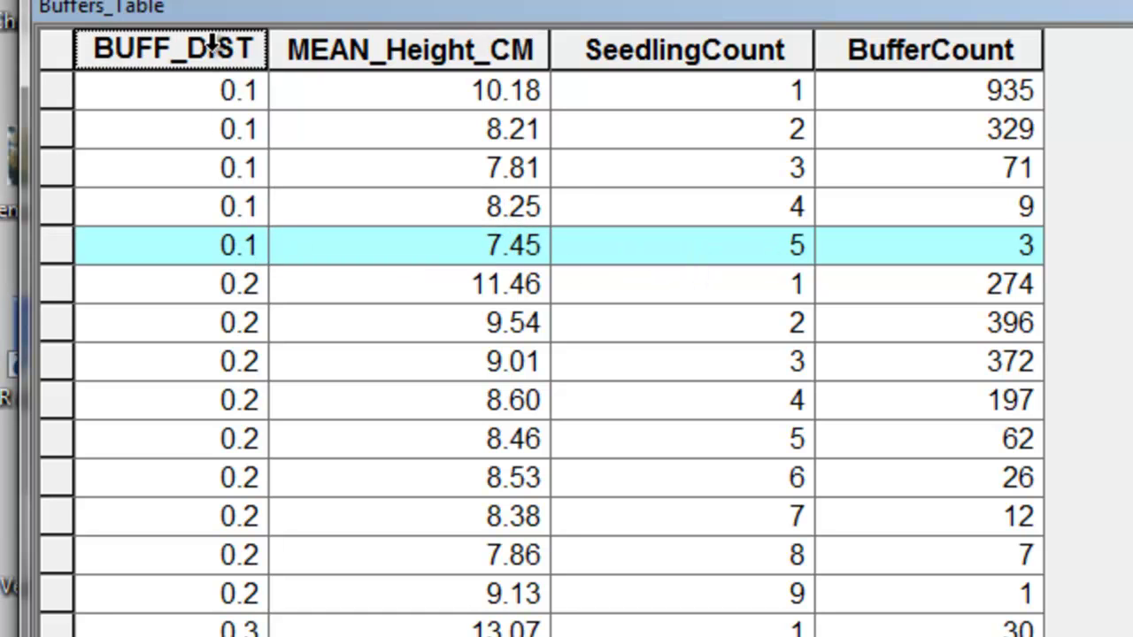
{"action": "left_click", "coordinate": [247, 104]}
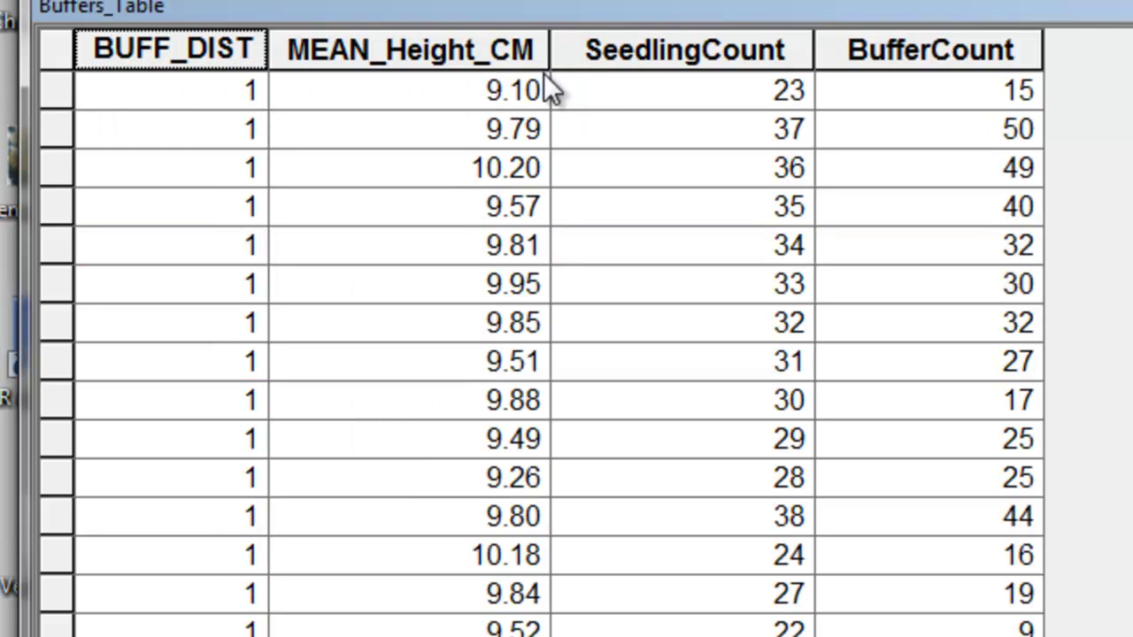
{"action": "left_click", "coordinate": [950, 99]}
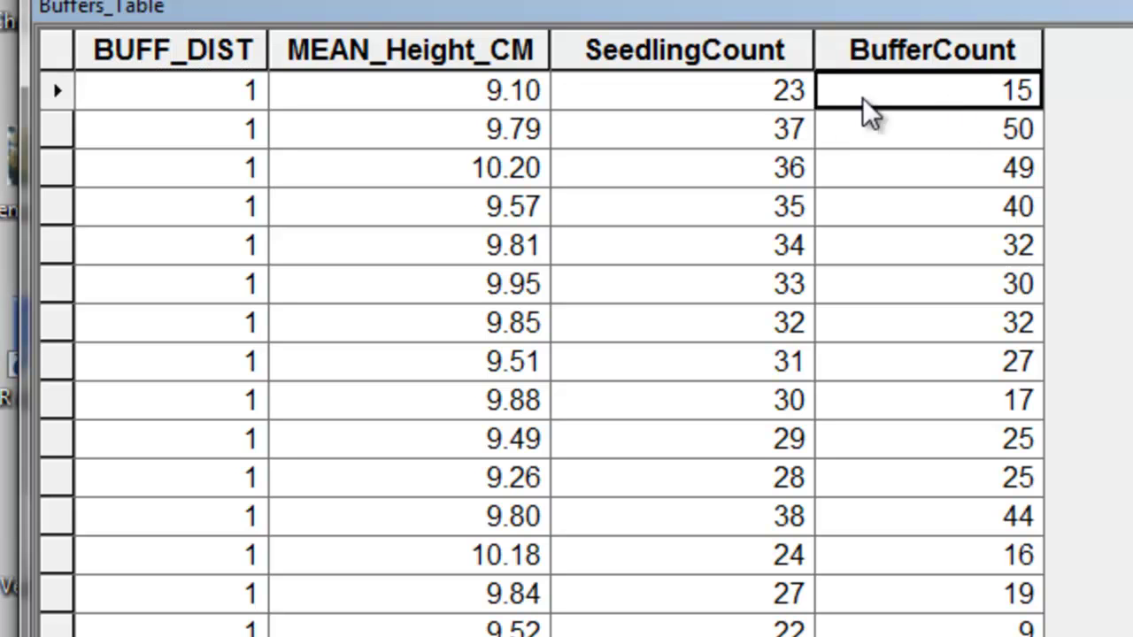
{"action": "left_click", "coordinate": [775, 100]}
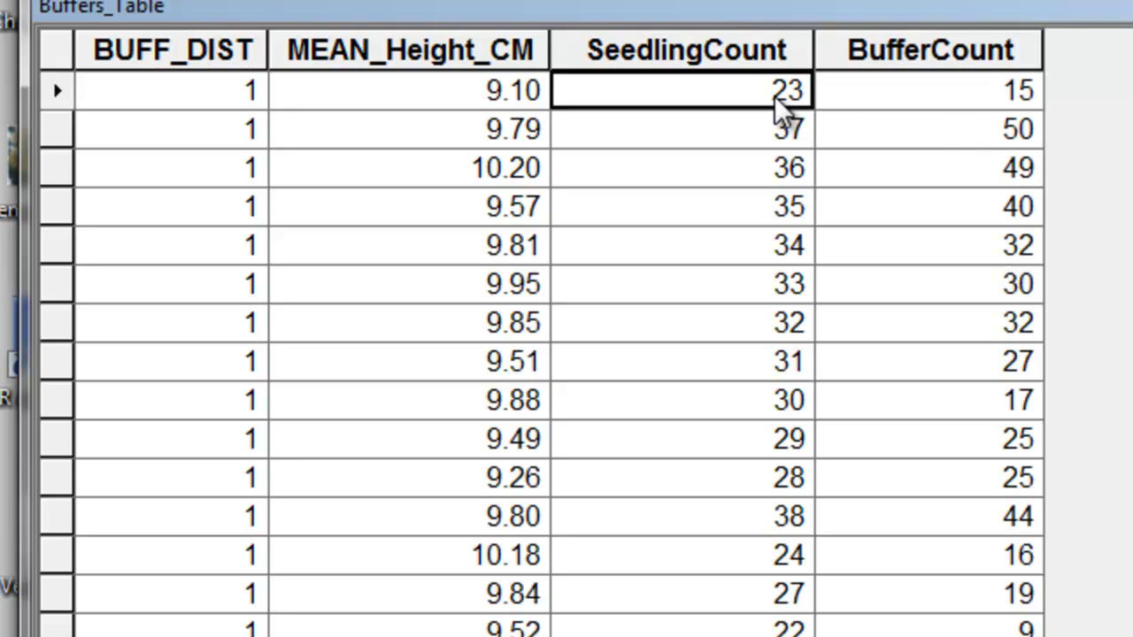
{"action": "left_click", "coordinate": [492, 99]}
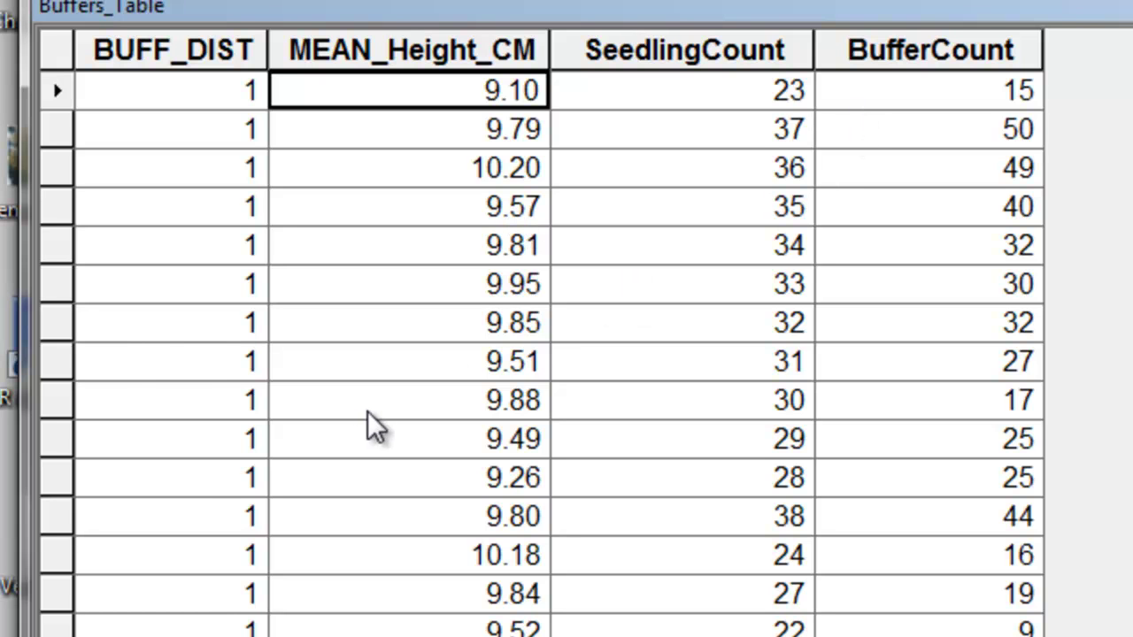
Step: Highlight the BUFF_DIST 1 record with a SeedlingCount of 50 and check its BufferCount and MEAN_Height_CM
{"action": "scroll", "coordinate": [129, 338], "scroll_direction": "down", "scroll_amount": 10}
{"action": "left_click", "coordinate": [76, 321]}
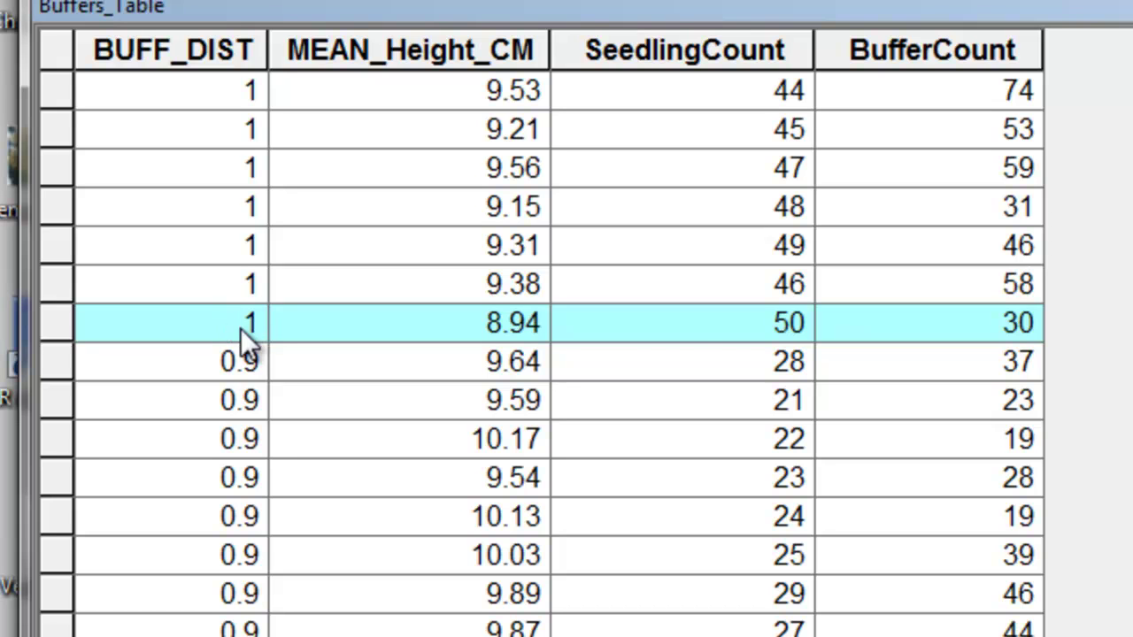
{"action": "left_click", "coordinate": [787, 329]}
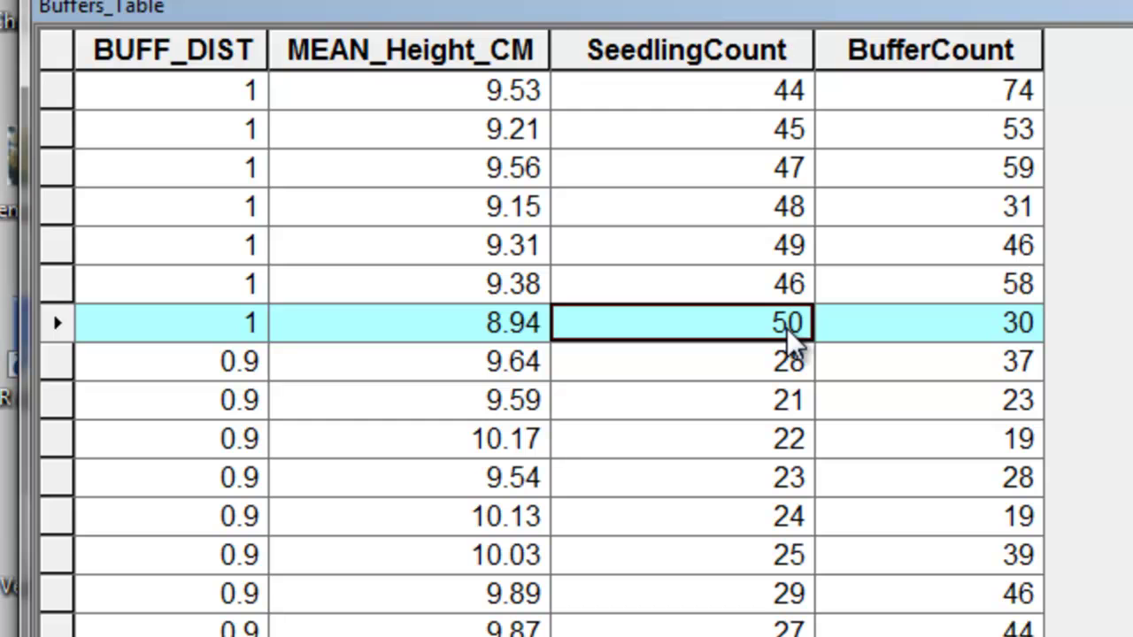
{"action": "left_click", "coordinate": [1007, 320]}
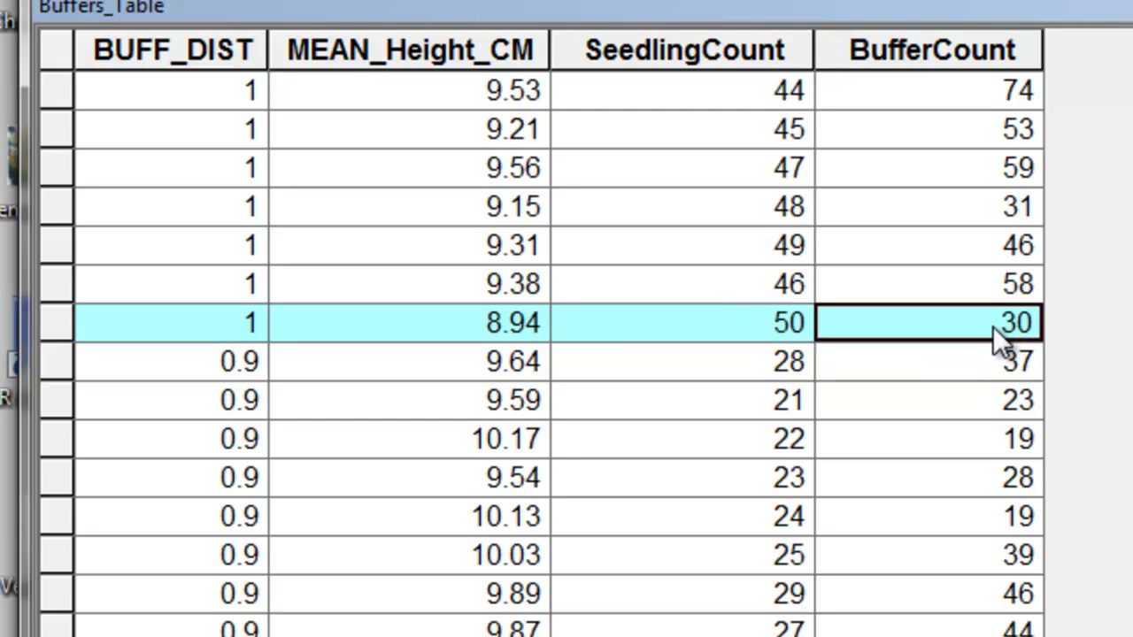
{"action": "left_click", "coordinate": [509, 335]}
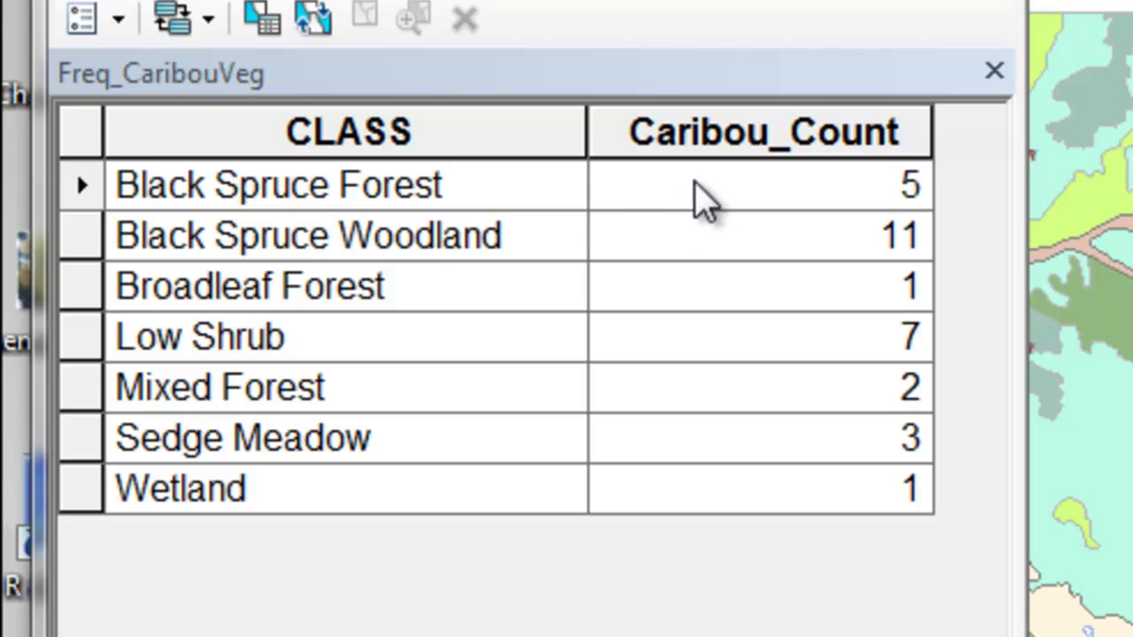
Step: Examine the CLASS and Caribou_Count values of the first three vegetation classes in the Freq_CaribouVeg table
{"action": "left_click", "coordinate": [398, 203]}
{"action": "left_click", "coordinate": [381, 250]}
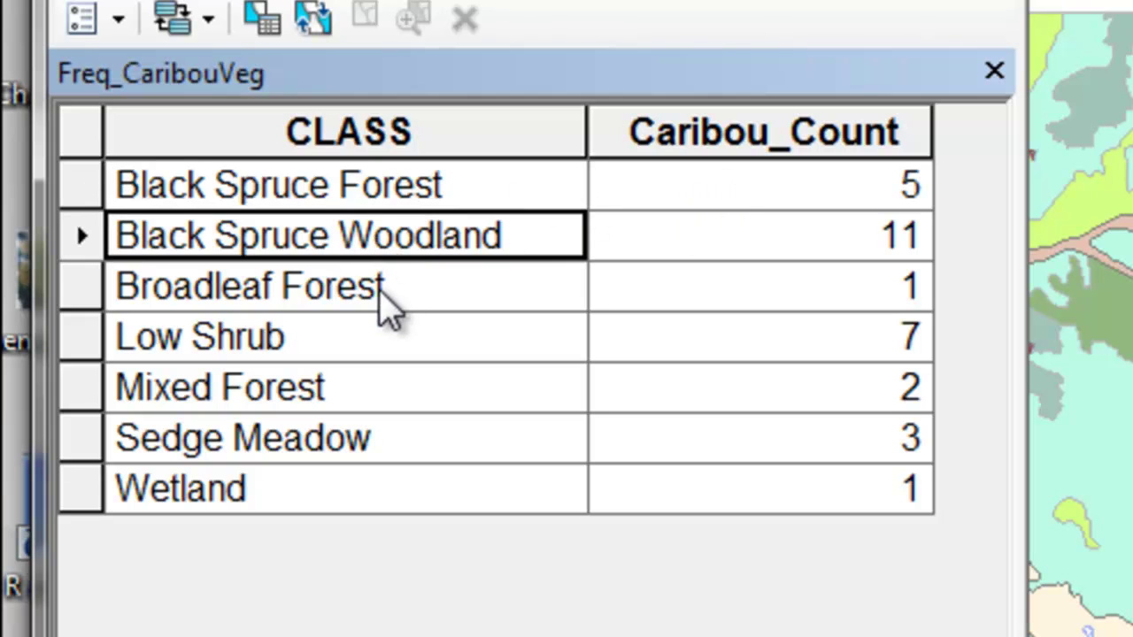
{"action": "left_click", "coordinate": [384, 301]}
{"action": "left_click", "coordinate": [746, 185]}
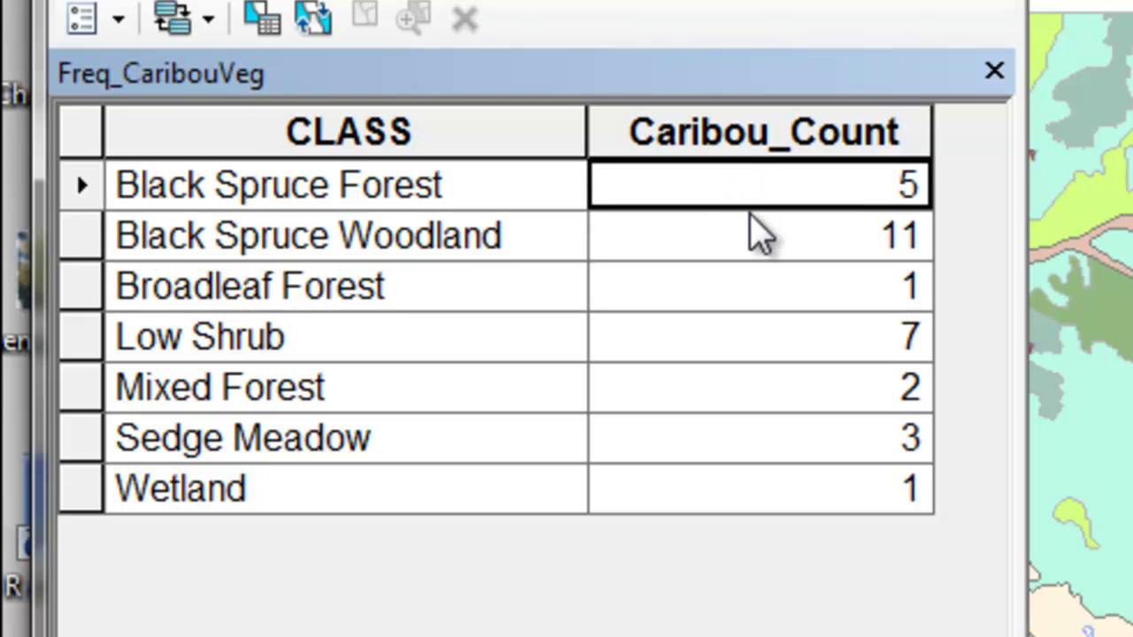
{"action": "left_click", "coordinate": [756, 238]}
{"action": "left_click", "coordinate": [752, 299]}
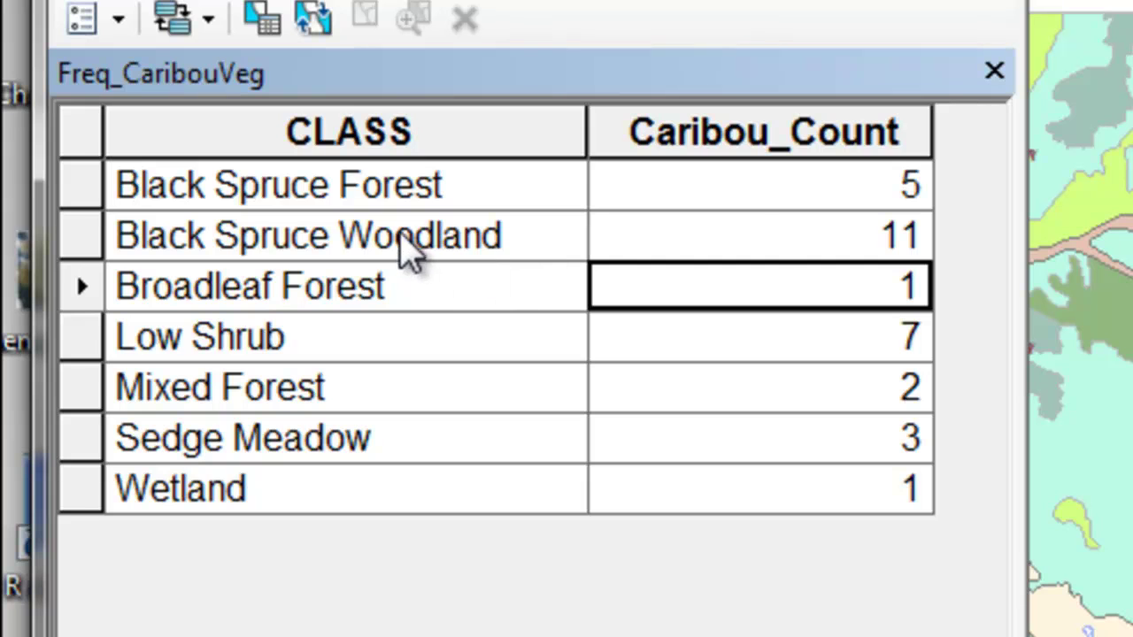
{"action": "left_click", "coordinate": [519, 240]}
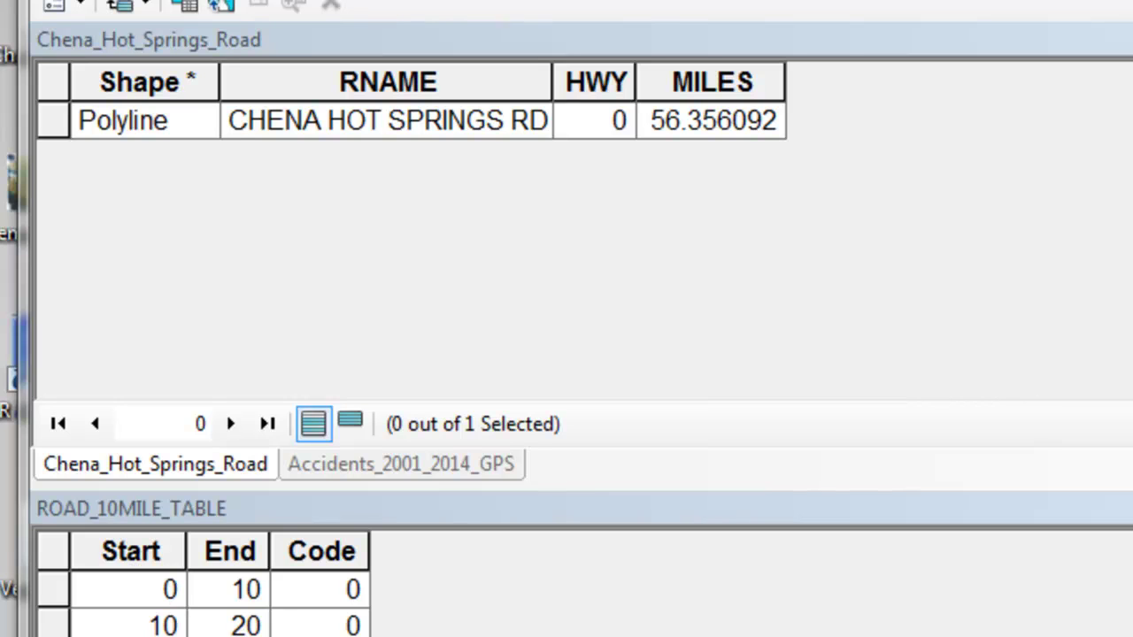
Step: Check the Shape, RNAME and MILES values of the record in the Chena_Hot_Springs_Road table
{"action": "left_click", "coordinate": [177, 121]}
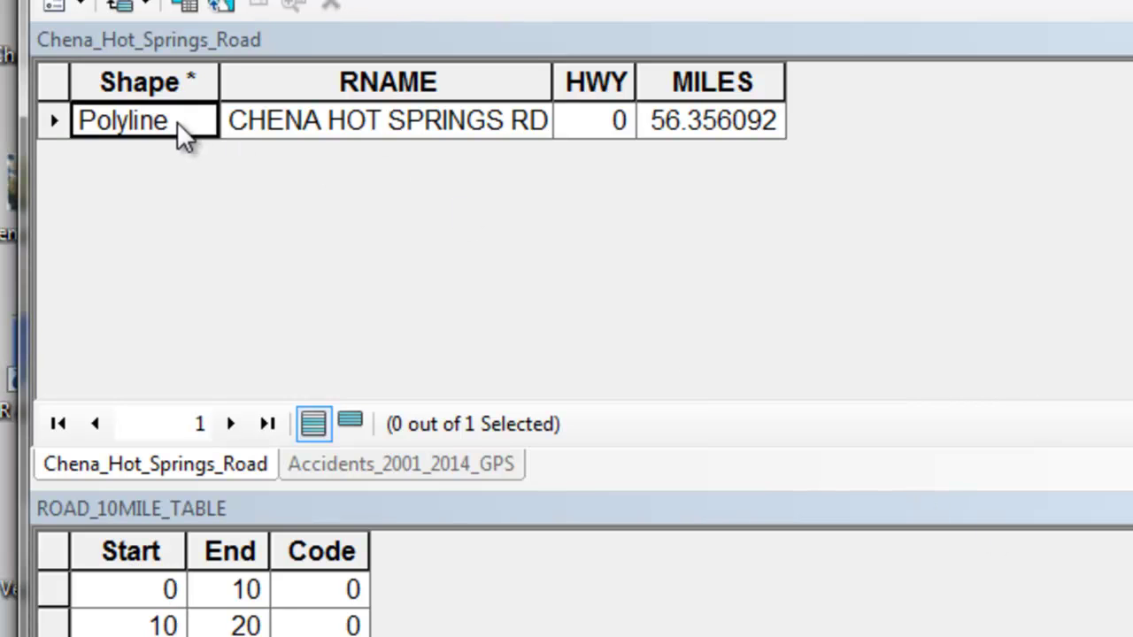
{"action": "left_click", "coordinate": [283, 119]}
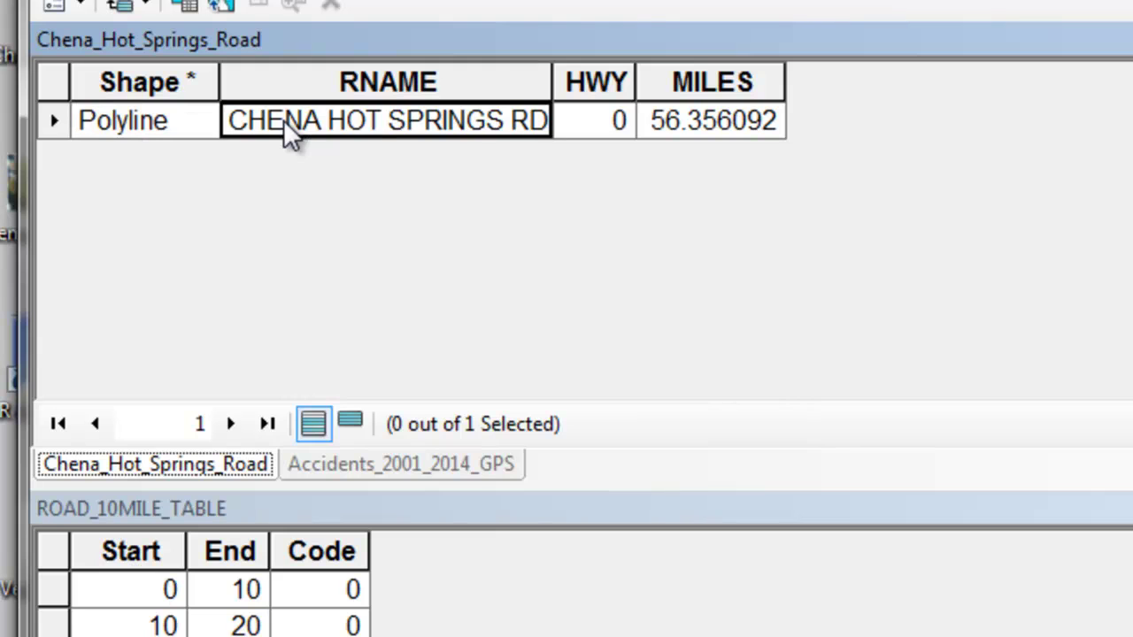
{"action": "left_click", "coordinate": [677, 142]}
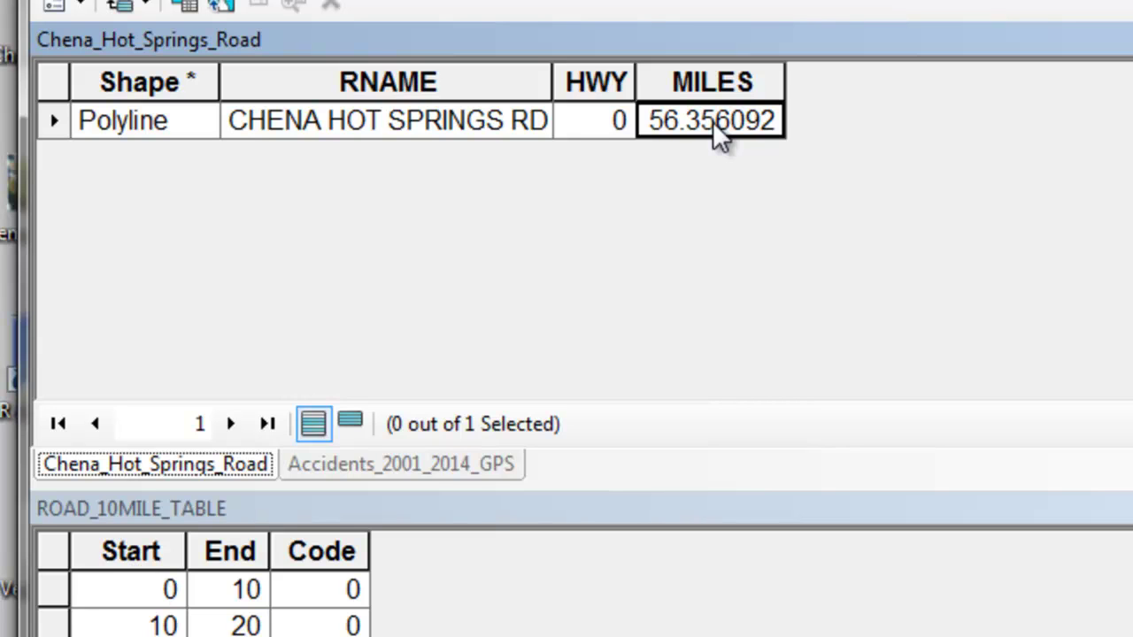
Step: Examine the Start and End values of the road segments in ROAD_10MILE_TABLE, from the first to the last
{"action": "left_click", "coordinate": [154, 592]}
{"action": "left_click", "coordinate": [223, 598]}
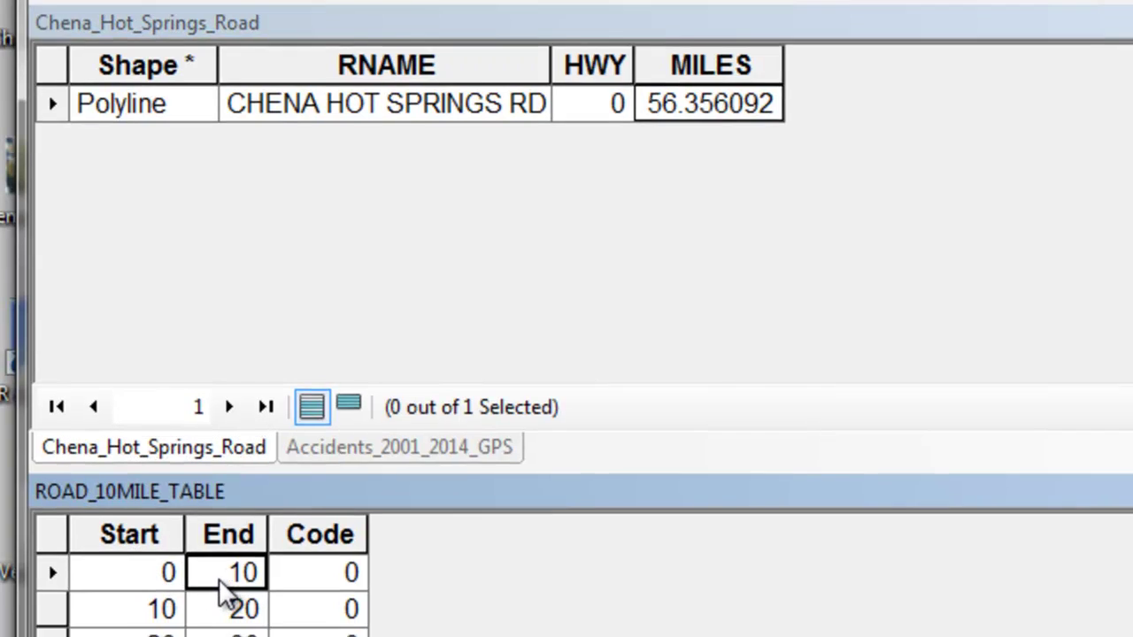
{"action": "left_click", "coordinate": [157, 611]}
{"action": "left_click", "coordinate": [231, 611]}
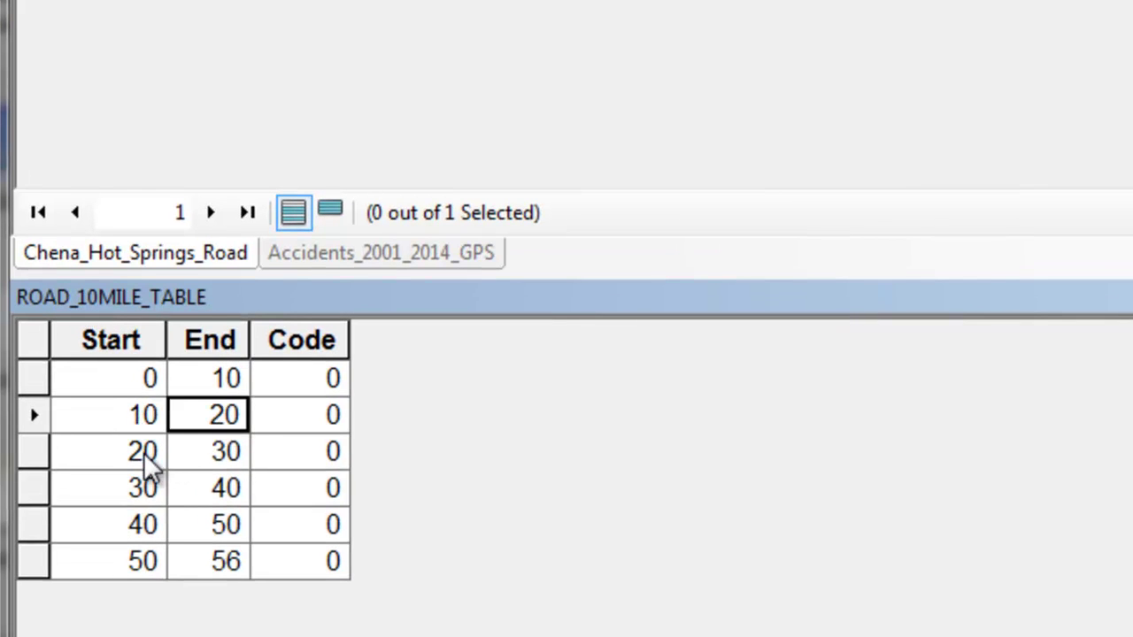
{"action": "left_click", "coordinate": [148, 462]}
{"action": "left_click", "coordinate": [212, 457]}
{"action": "left_click", "coordinate": [152, 492]}
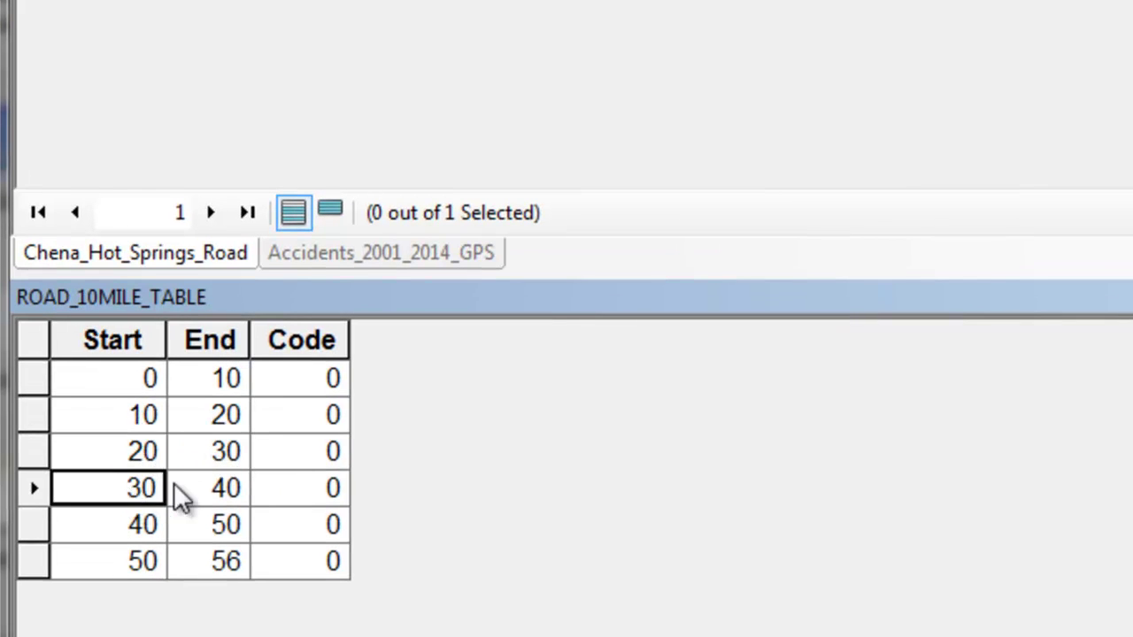
{"action": "left_click", "coordinate": [211, 494]}
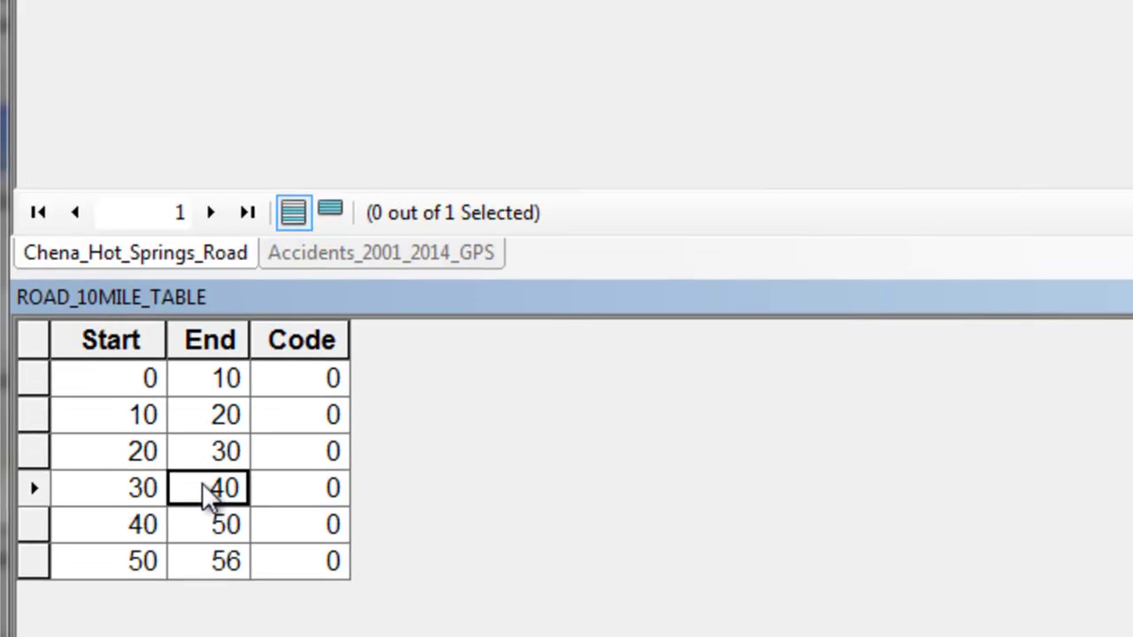
{"action": "left_click", "coordinate": [129, 563]}
{"action": "left_click", "coordinate": [205, 558]}
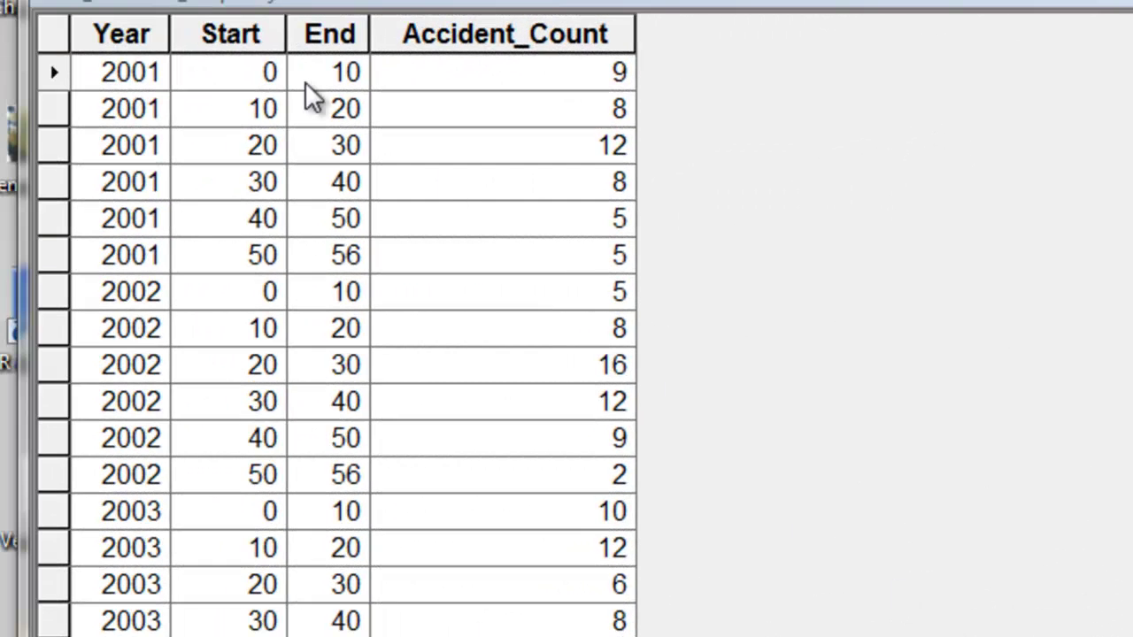
Step: Examine the Year field and the Start, End and Accident_Count values of the first 2001 road segments
{"action": "left_click", "coordinate": [125, 35]}
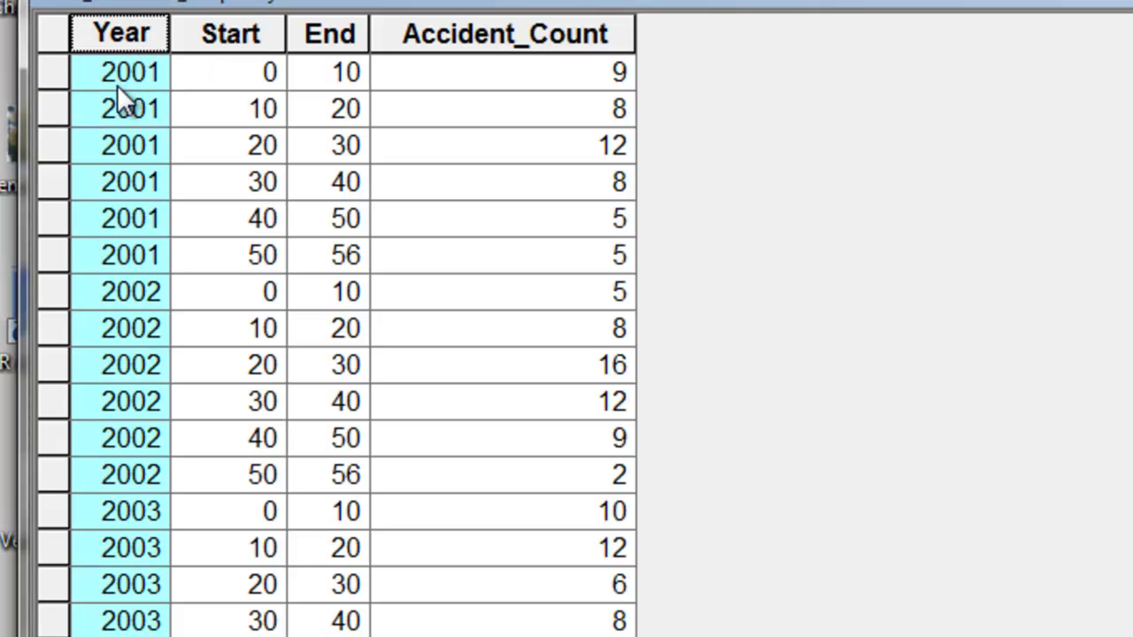
{"action": "left_click", "coordinate": [238, 74]}
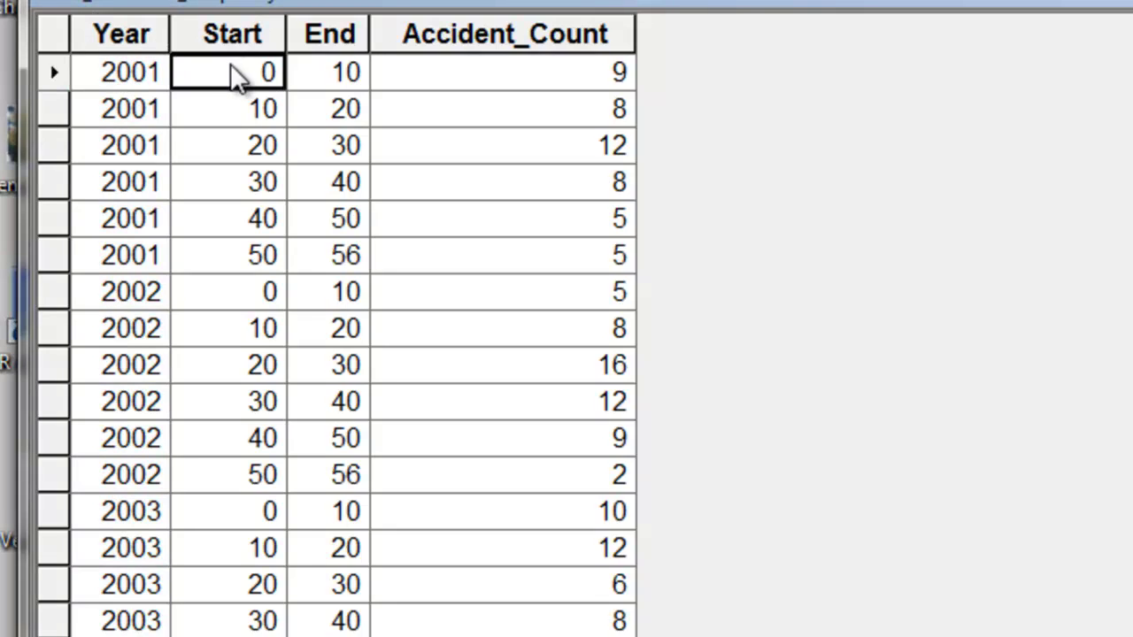
{"action": "left_click", "coordinate": [252, 112]}
{"action": "left_click", "coordinate": [327, 120]}
{"action": "left_click", "coordinate": [271, 151]}
{"action": "left_click", "coordinate": [298, 151]}
{"action": "left_click", "coordinate": [523, 78]}
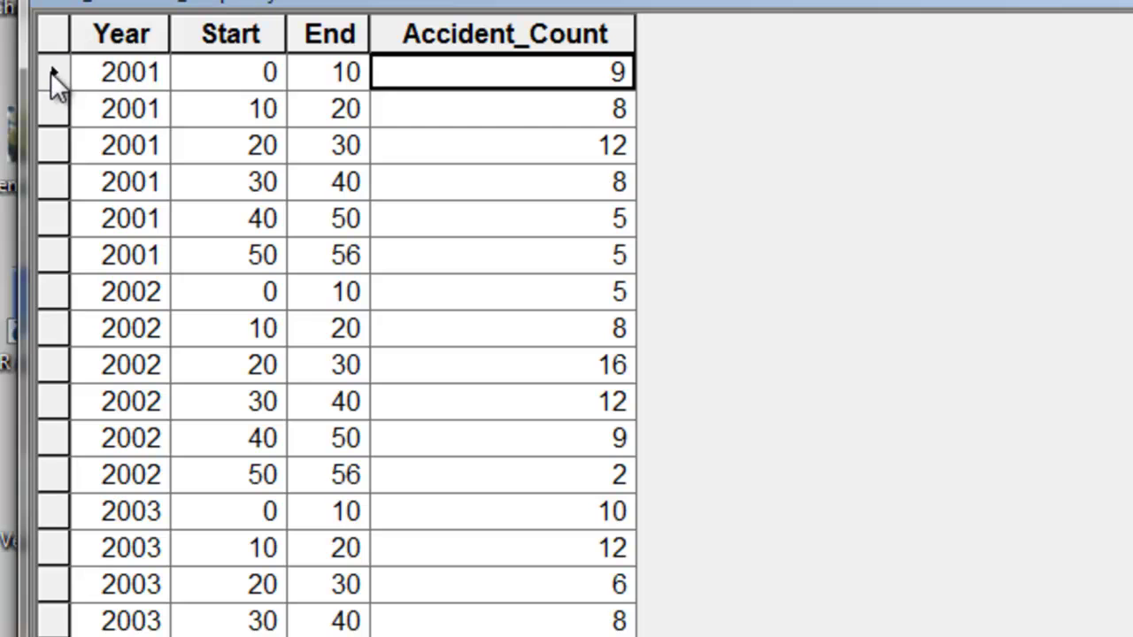
Step: Highlight the 2001 record for miles 0 to 10 and check its Start, End and Accident_Count values
{"action": "left_click", "coordinate": [52, 74]}
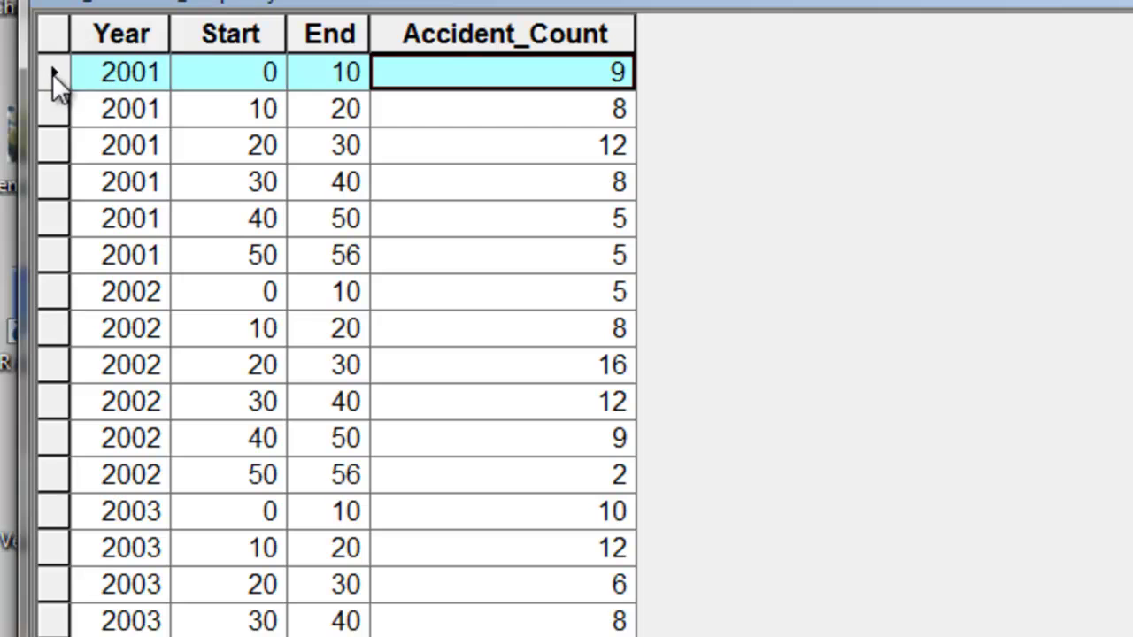
{"action": "left_click", "coordinate": [262, 78]}
{"action": "left_click", "coordinate": [326, 81]}
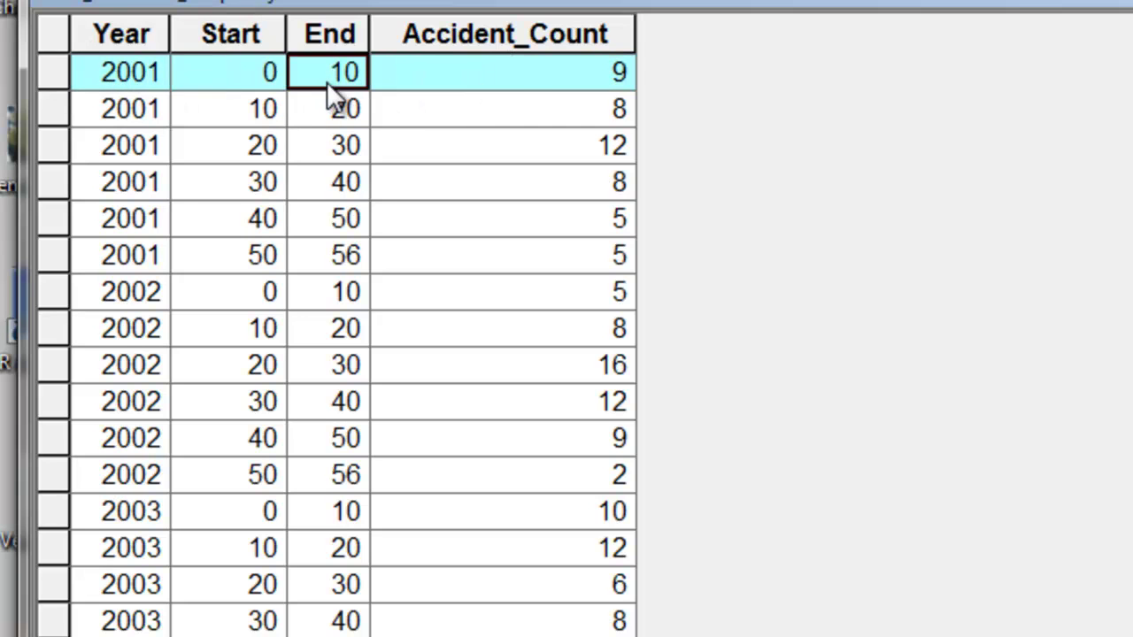
{"action": "left_click", "coordinate": [527, 76]}
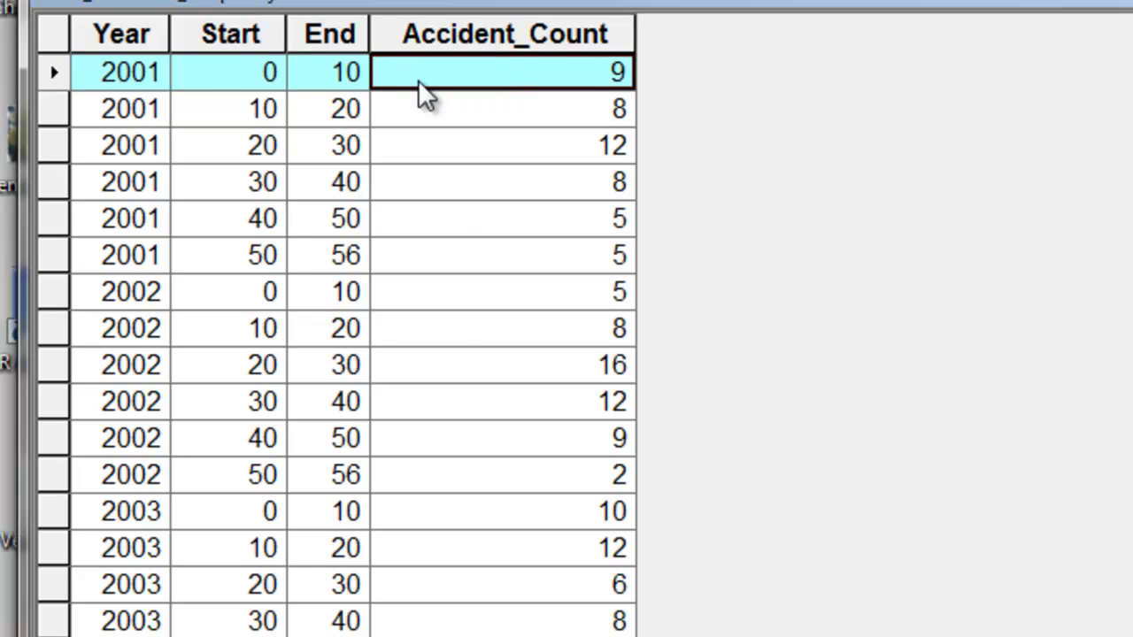
Step: Sort the accident table by Year in descending order and highlight the 2014 record for miles 50 to 56
{"action": "left_click", "coordinate": [124, 16]}
{"action": "right_click", "coordinate": [124, 16]}
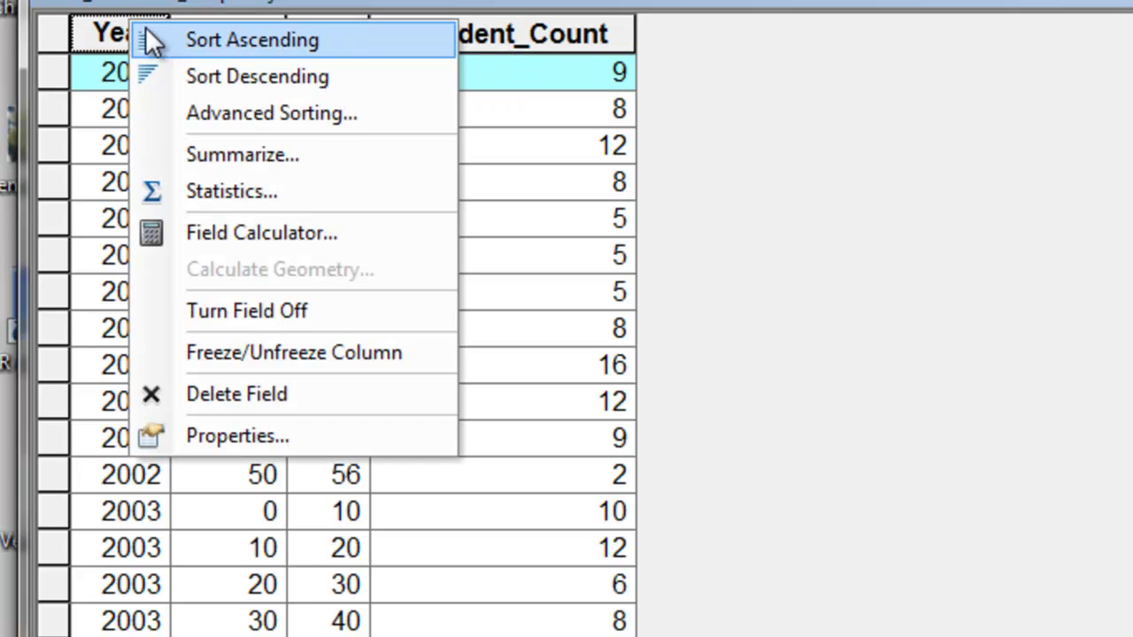
{"action": "left_click", "coordinate": [181, 78]}
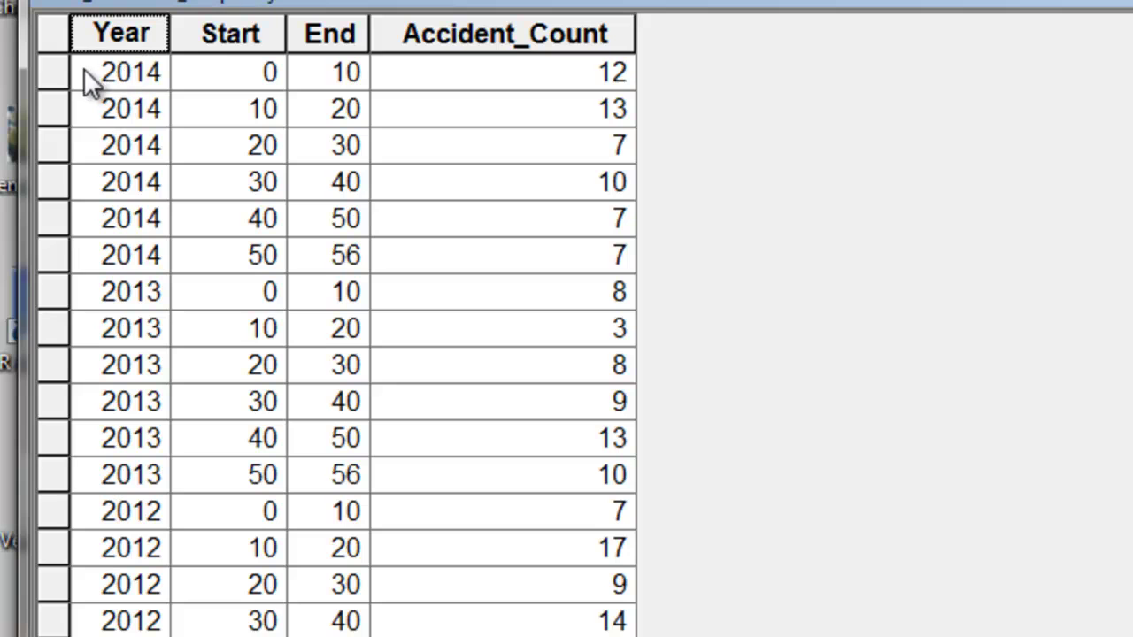
{"action": "left_click", "coordinate": [106, 259]}
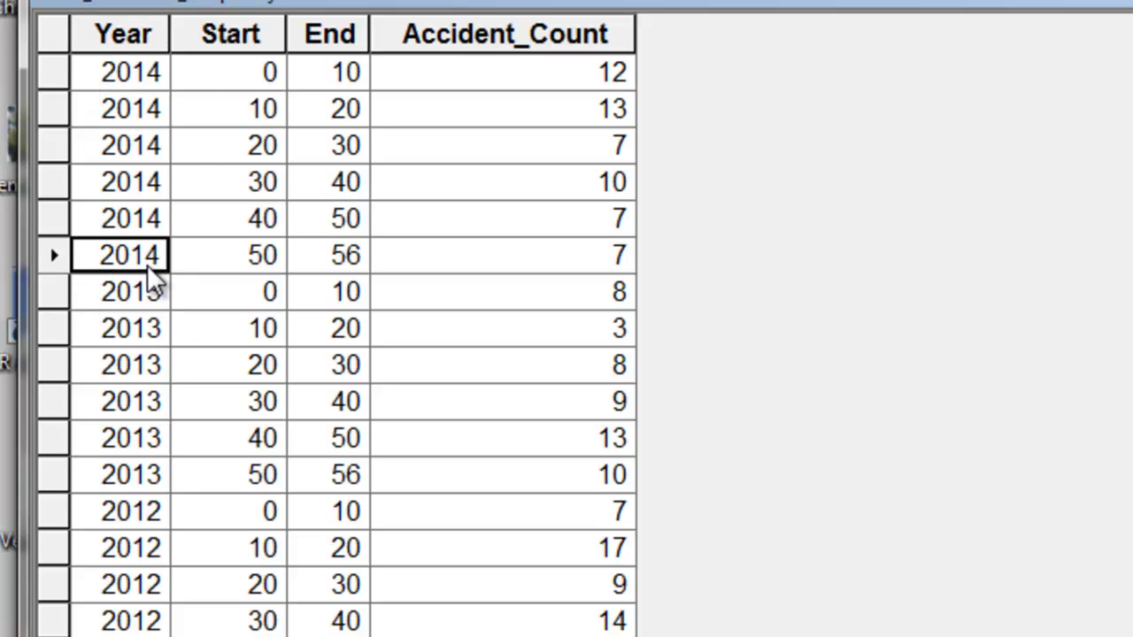
{"action": "left_click", "coordinate": [63, 251]}
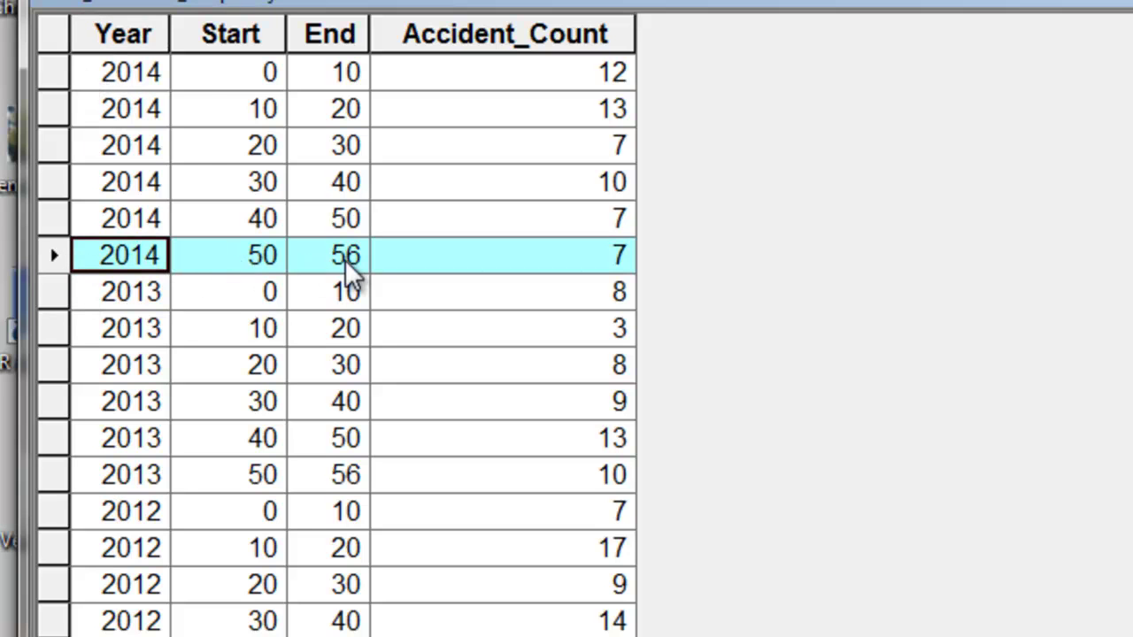
{"action": "left_click", "coordinate": [584, 259]}
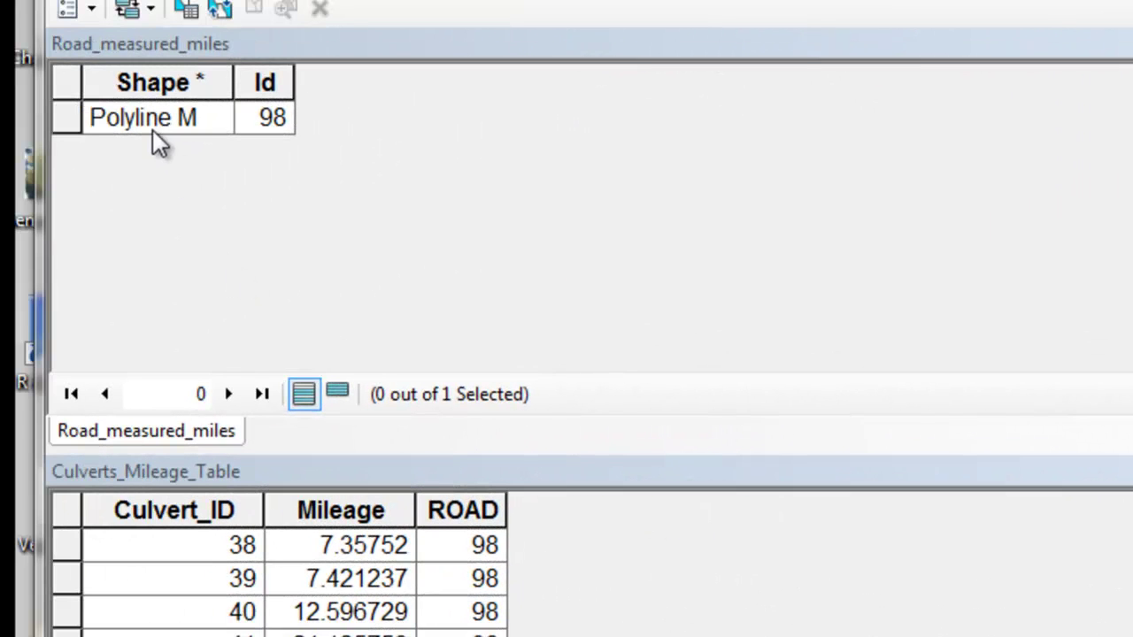
Step: Check the Shape value in Road_measured_miles and the first culvert's Mileage in Culverts_Mileage_Table
{"action": "left_click", "coordinate": [153, 123]}
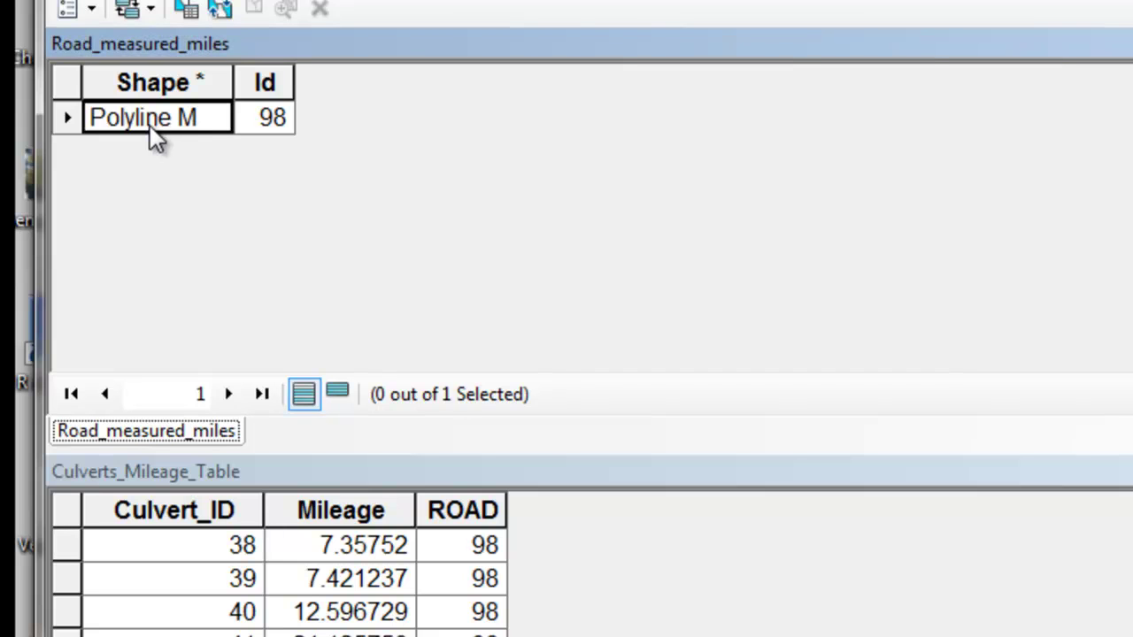
{"action": "left_click", "coordinate": [181, 473]}
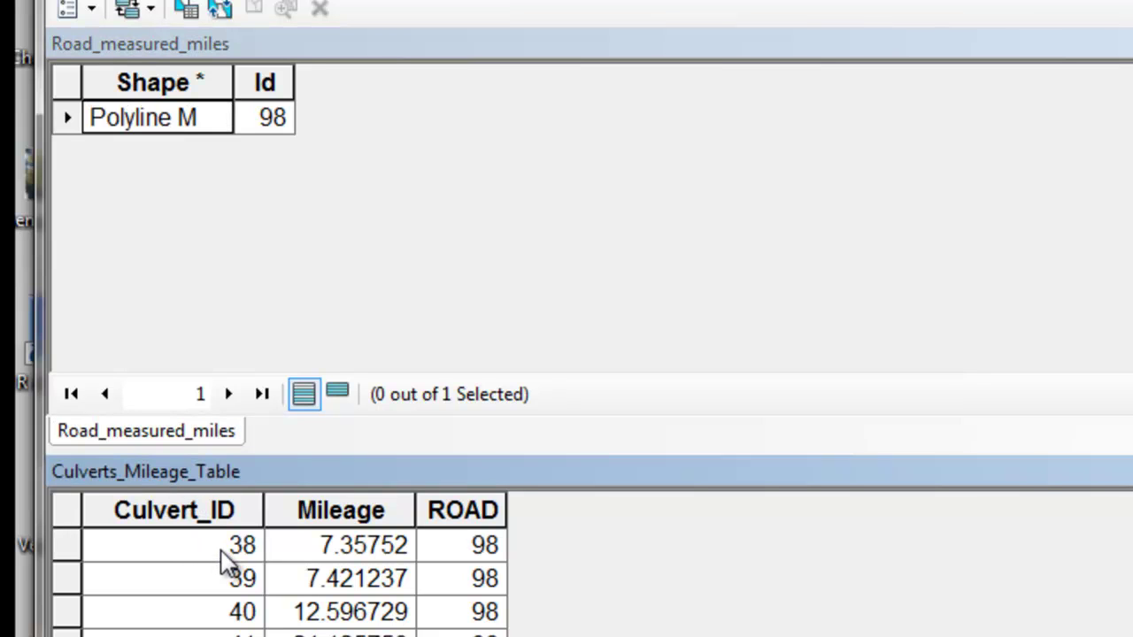
{"action": "left_click", "coordinate": [329, 553]}
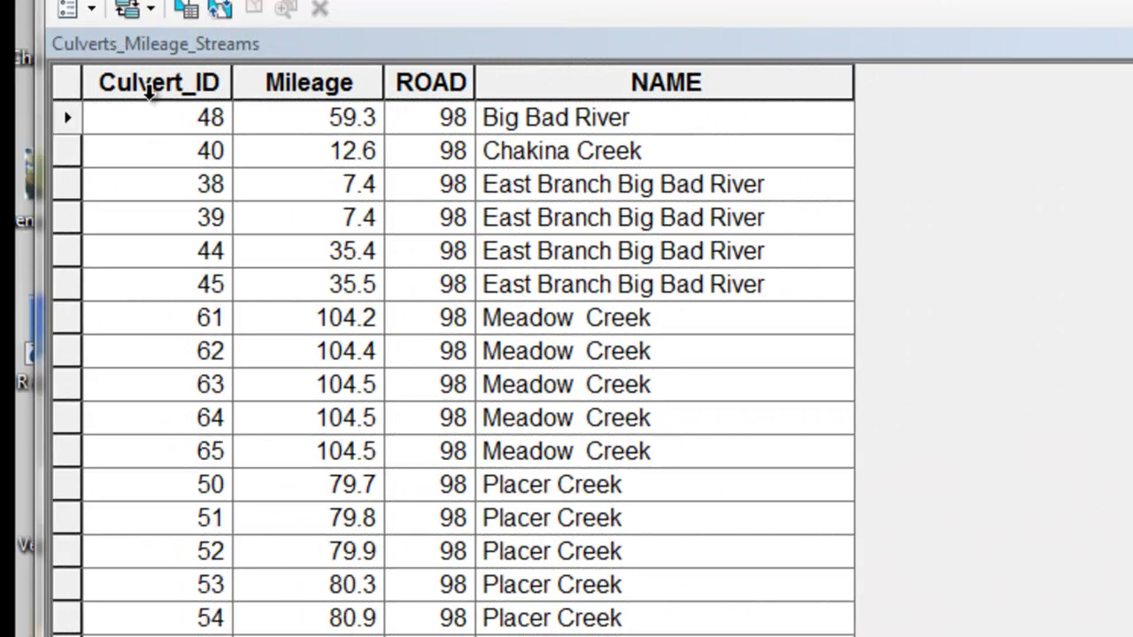
Step: Highlight the Culvert_ID, Mileage, ROAD and NAME fields of the Culverts_Mileage_Streams table one after another
{"action": "left_click", "coordinate": [151, 82]}
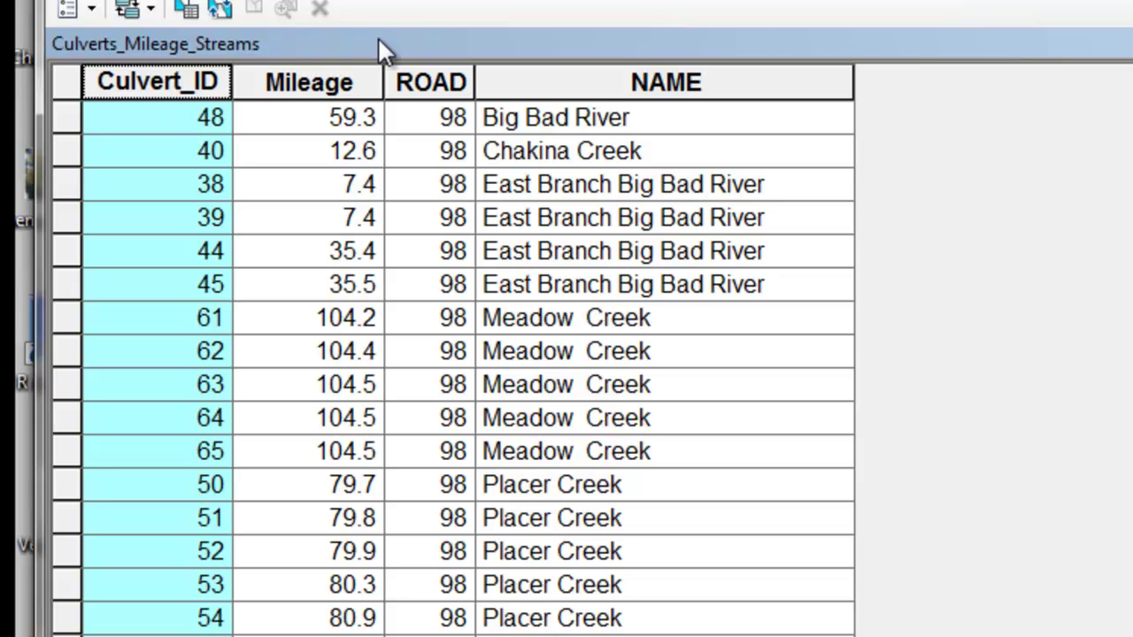
{"action": "left_click", "coordinate": [329, 82]}
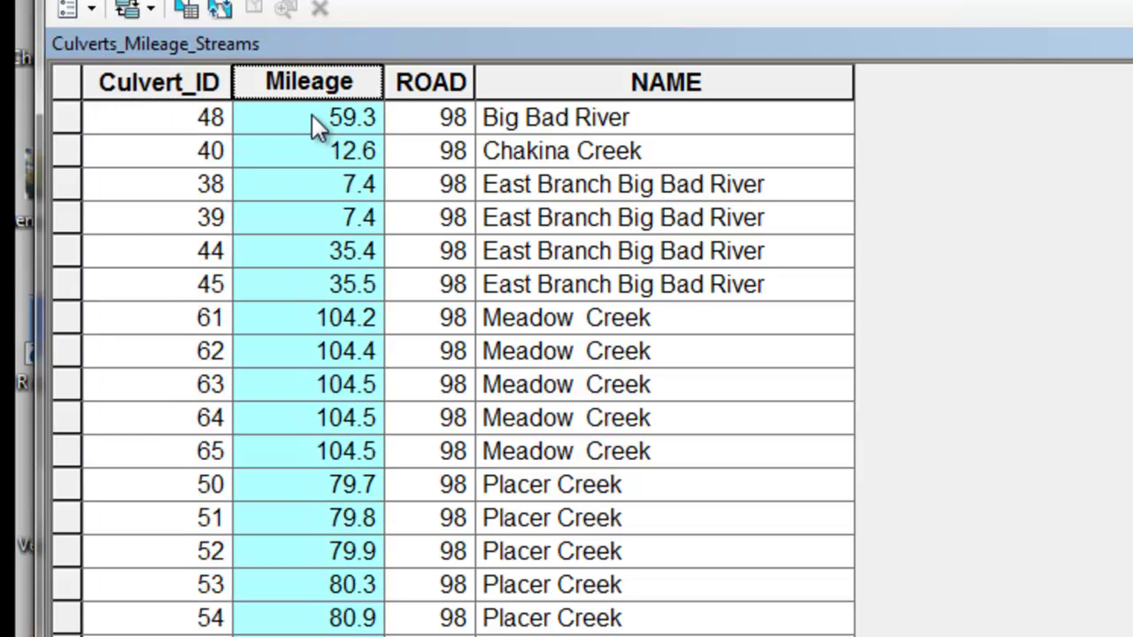
{"action": "left_click", "coordinate": [420, 82]}
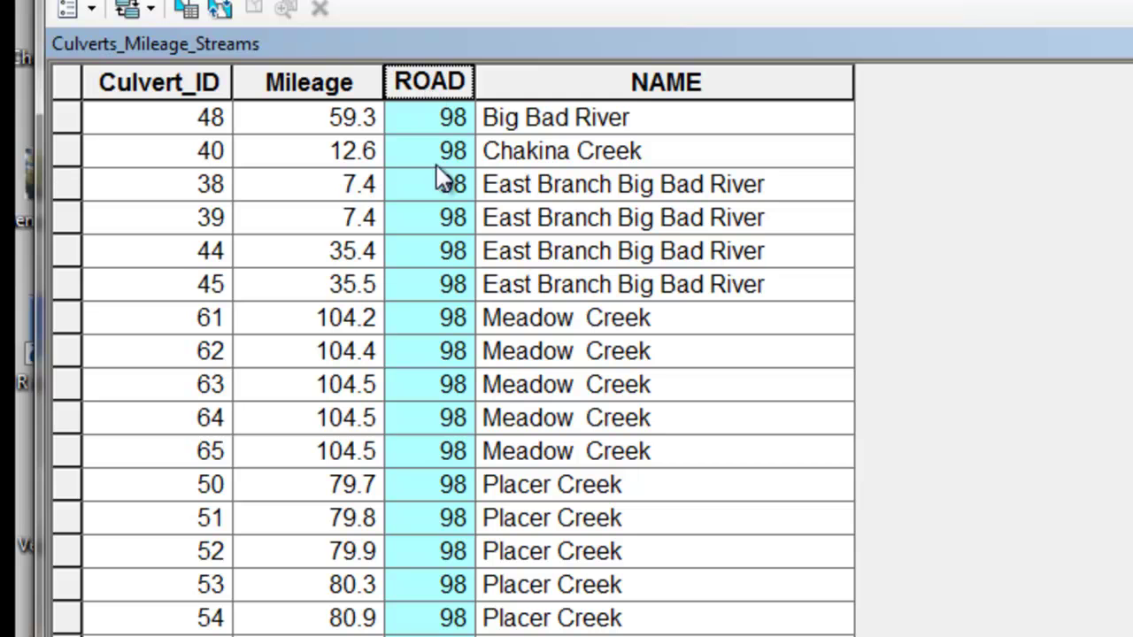
{"action": "left_click", "coordinate": [555, 89]}
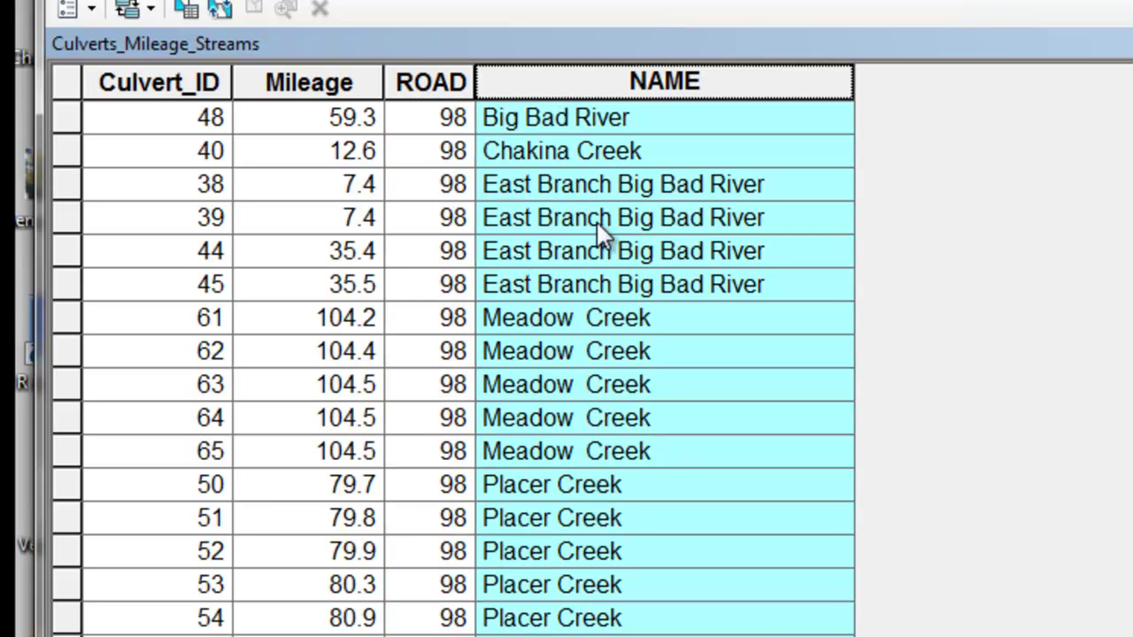
Step: Examine the NAME values of the East Branch Big Bad River culvert records, from the first to the last
{"action": "left_click", "coordinate": [572, 185]}
{"action": "left_click", "coordinate": [564, 223]}
{"action": "left_click", "coordinate": [556, 260]}
{"action": "left_click", "coordinate": [556, 284]}
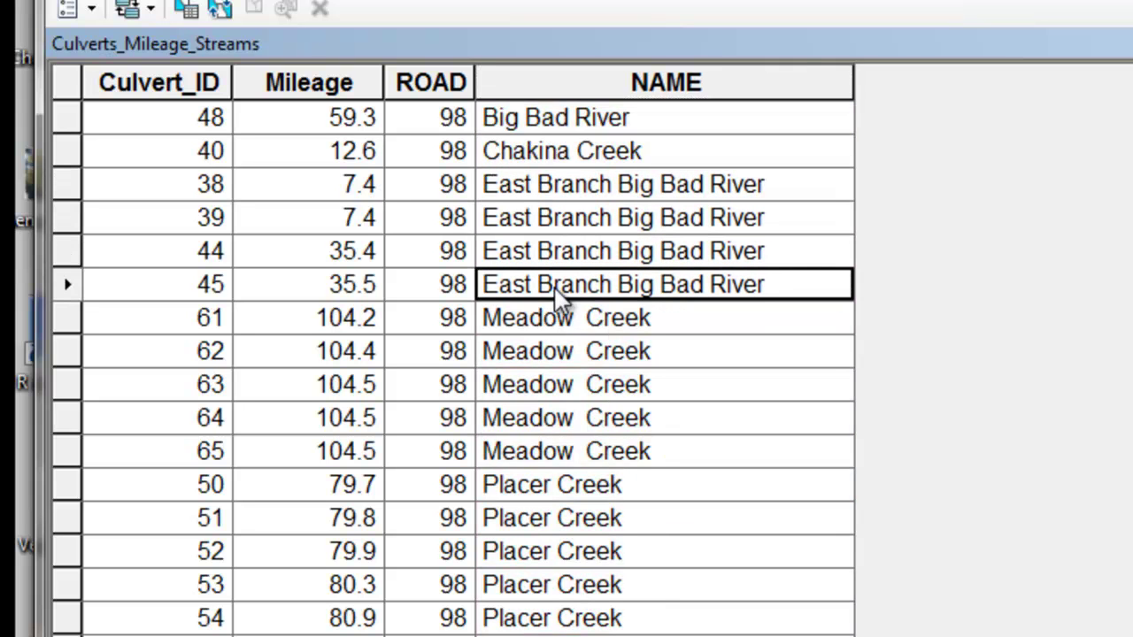
{"action": "left_click", "coordinate": [547, 184]}
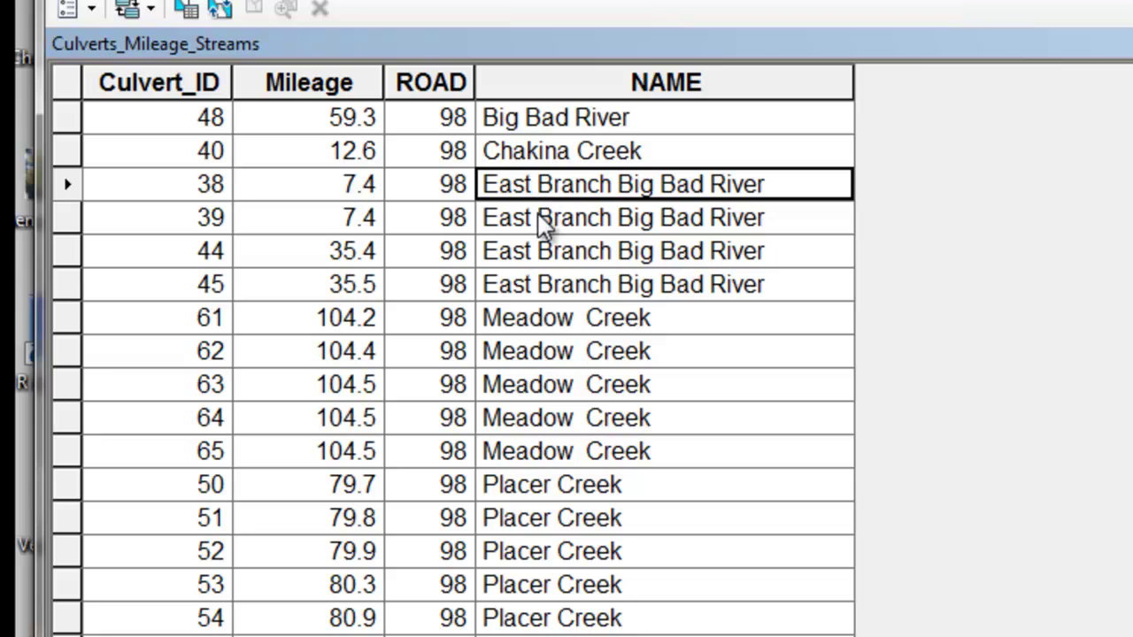
{"action": "left_click", "coordinate": [544, 223]}
{"action": "left_click", "coordinate": [548, 253]}
{"action": "left_click", "coordinate": [553, 285]}
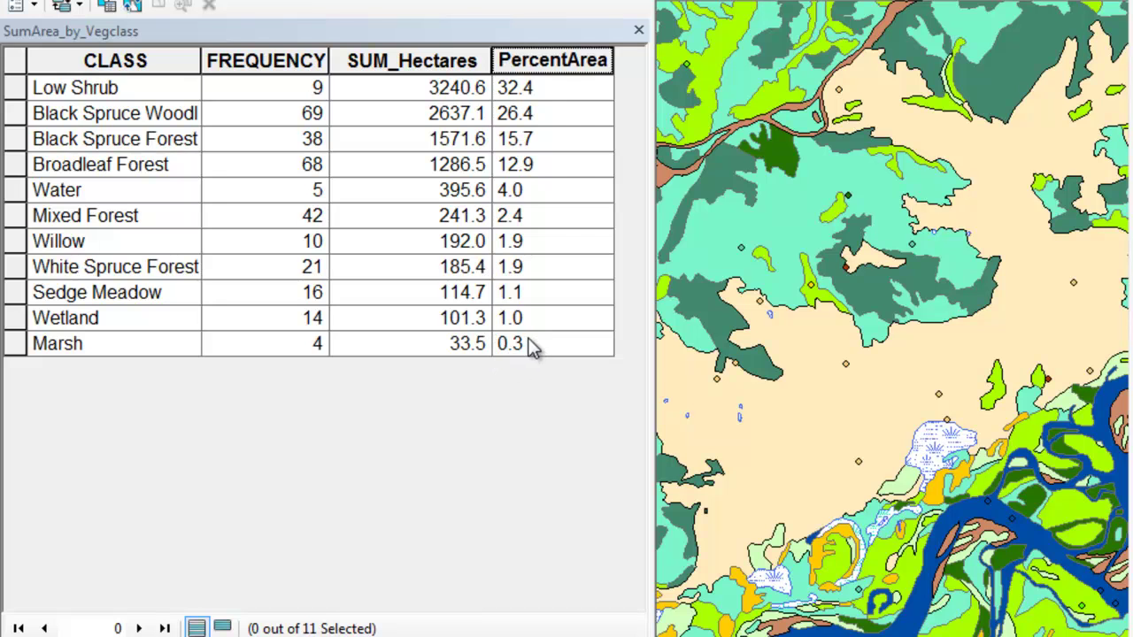
Step: Display the statistics of the PercentArea field in SumArea_by_Vegclass, highlight the Sum line and close the statistics
{"action": "right_click", "coordinate": [540, 62]}
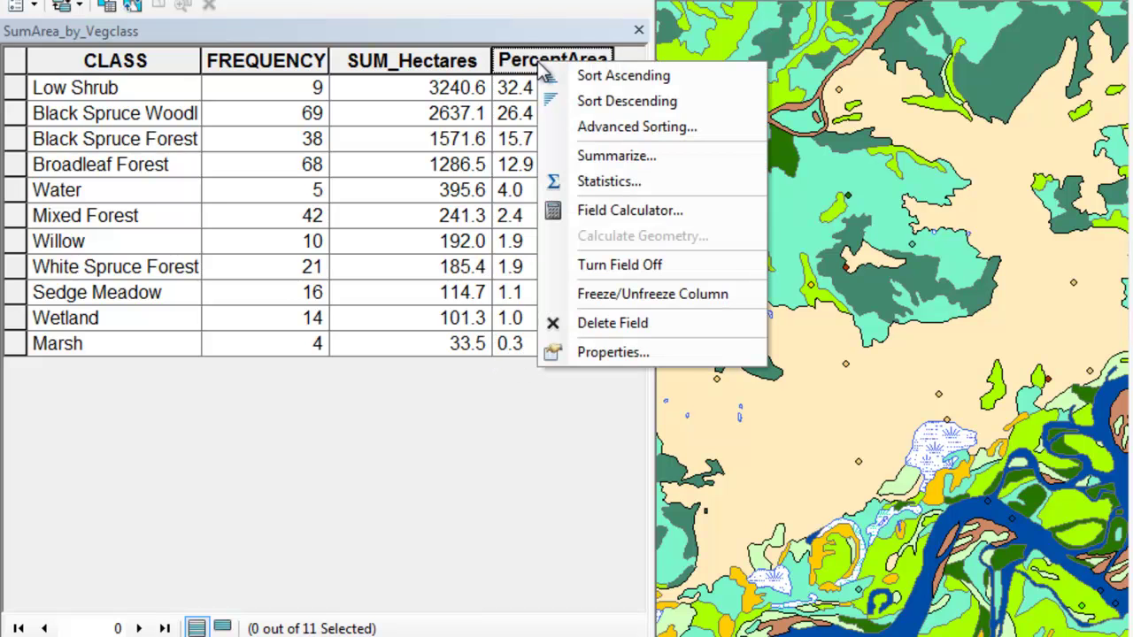
{"action": "left_click", "coordinate": [592, 182]}
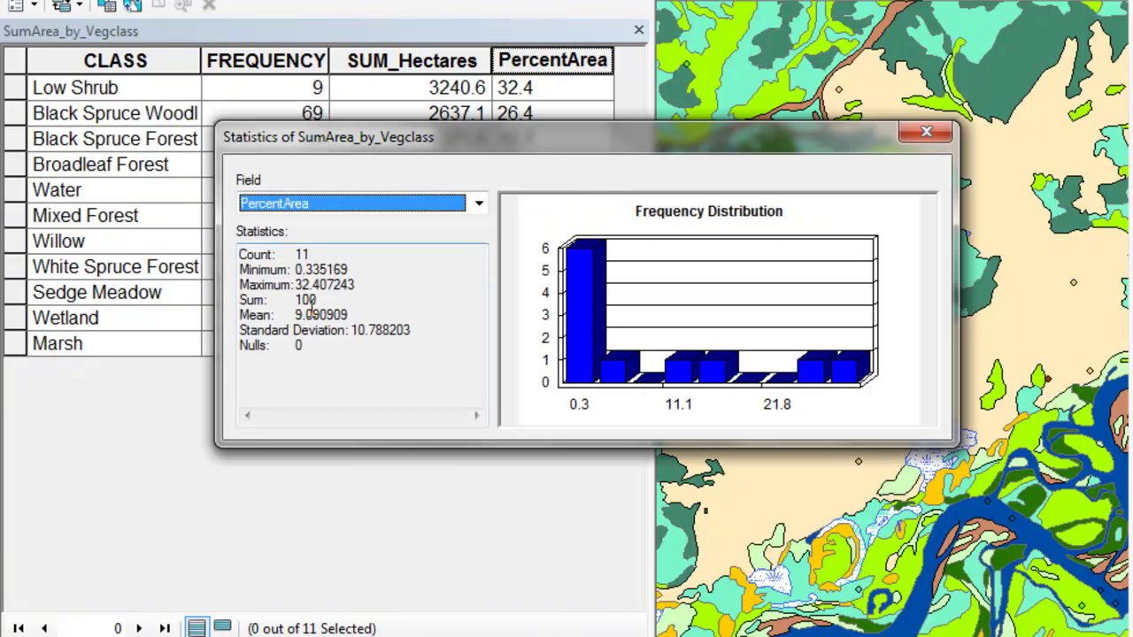
{"action": "left_click_drag", "start_coordinate": [331, 301], "coordinate": [215, 302]}
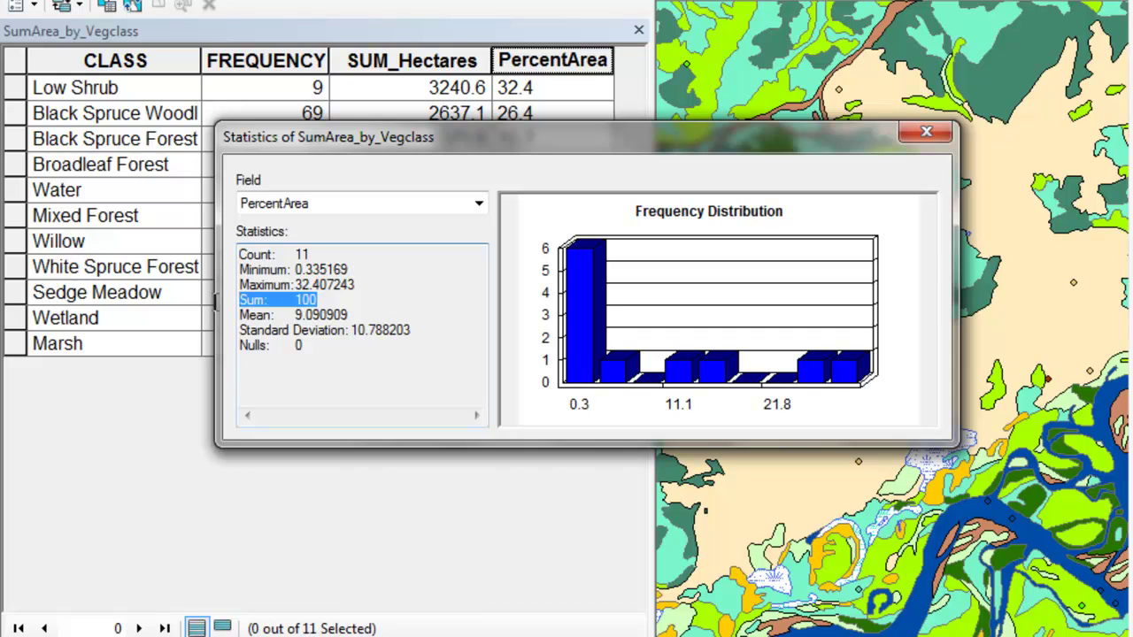
{"action": "left_click", "coordinate": [929, 139]}
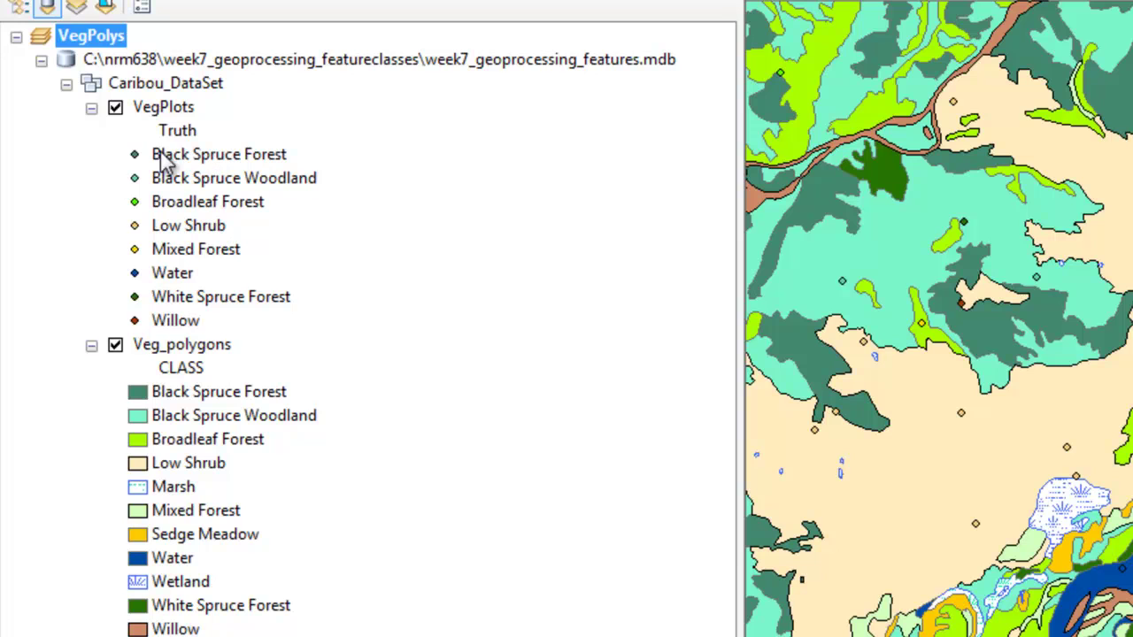
Step: Locate the VegPlots layer in Caribou_DataSet and the Truth field that symbolizes it
{"action": "left_click", "coordinate": [175, 109]}
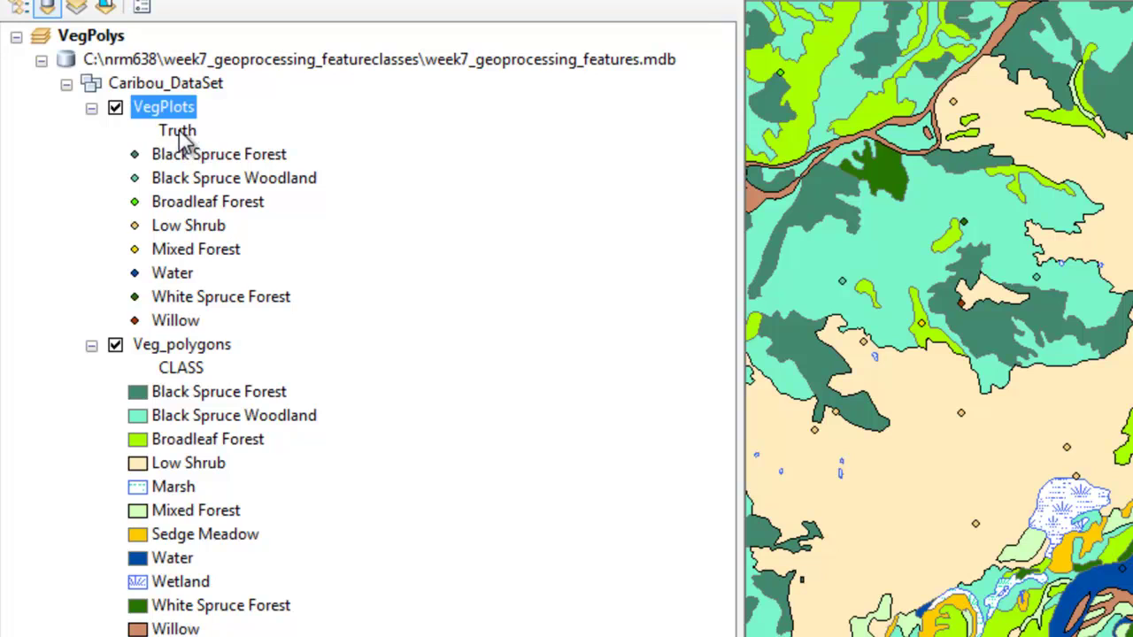
{"action": "left_click", "coordinate": [180, 135]}
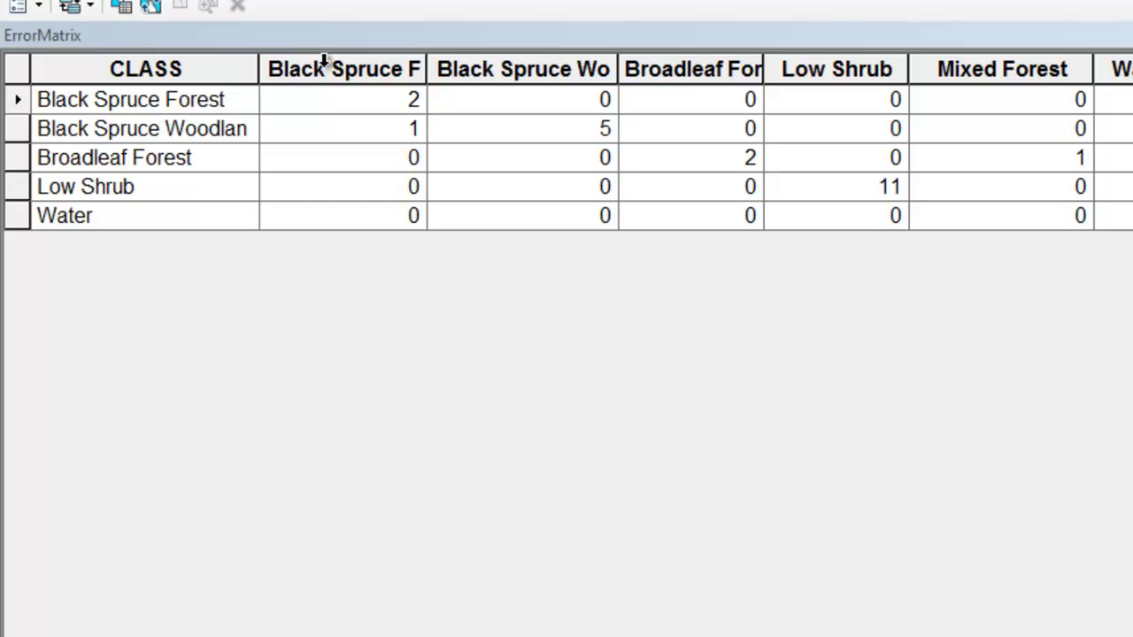
Step: Check the Black Spruce Forest counts of the first two classes in the ErrorMatrix table and widen that column to show its full name
{"action": "left_click", "coordinate": [325, 64]}
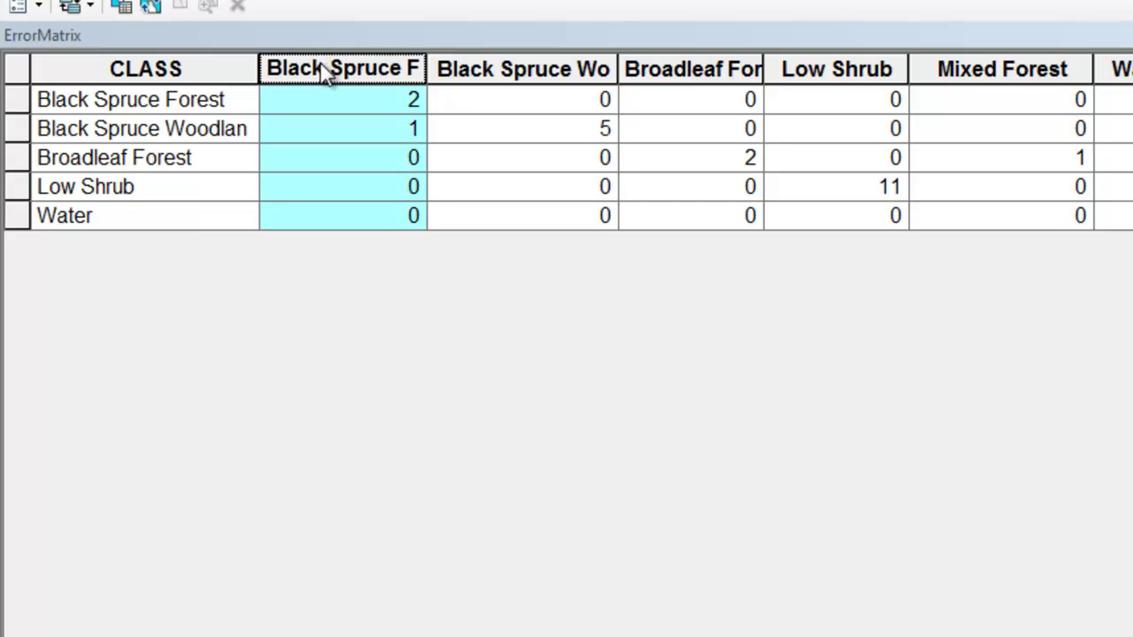
{"action": "left_click", "coordinate": [364, 100]}
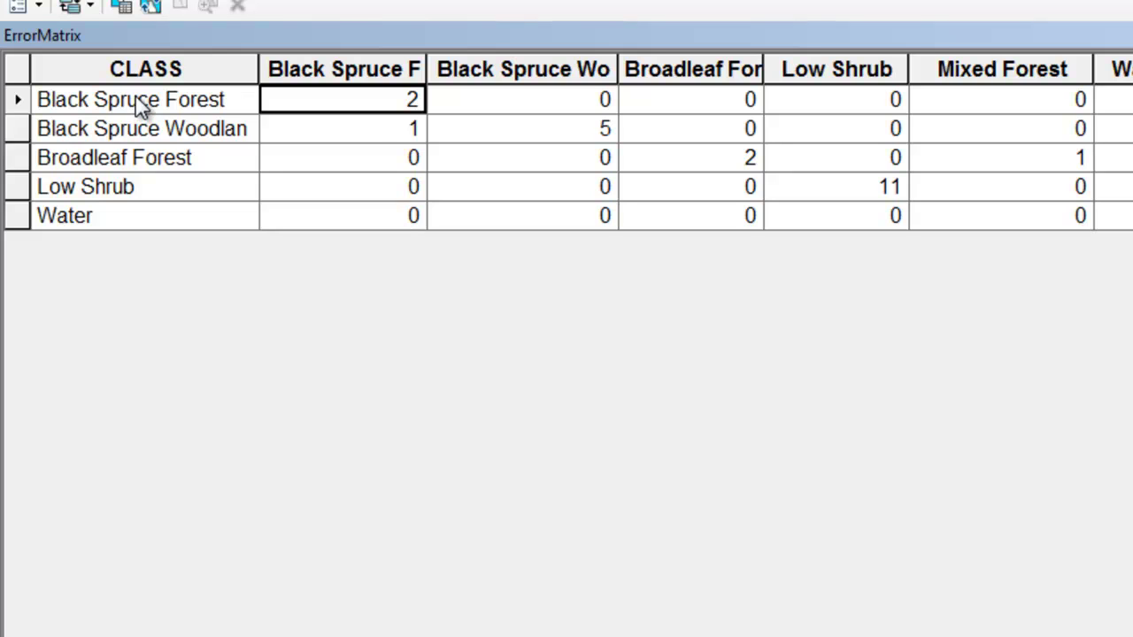
{"action": "left_click", "coordinate": [367, 129]}
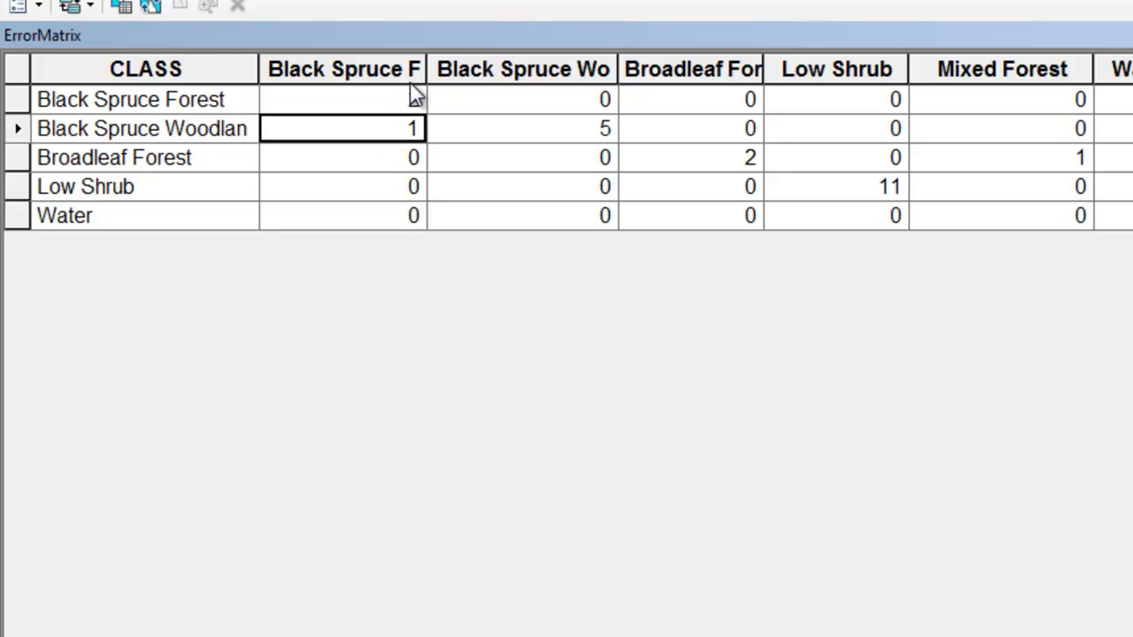
{"action": "left_click_drag", "start_coordinate": [429, 67], "coordinate": [475, 67]}
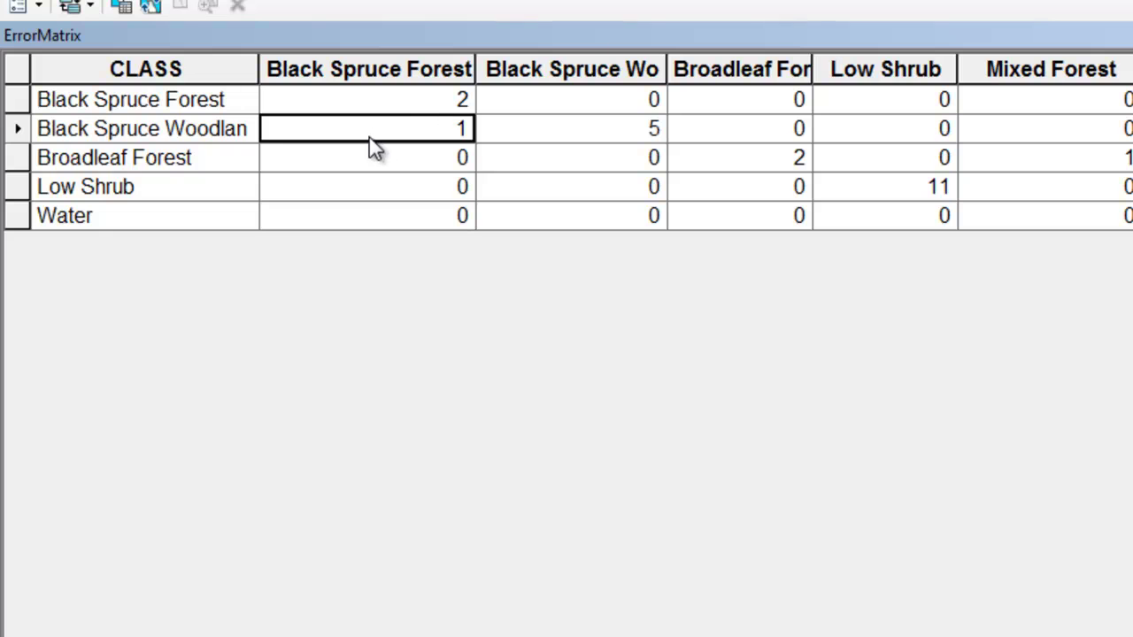
Step: Compare the Black Spruce Woodland class with its count in the matching Black Spruce Woodland column
{"action": "left_click", "coordinate": [174, 133]}
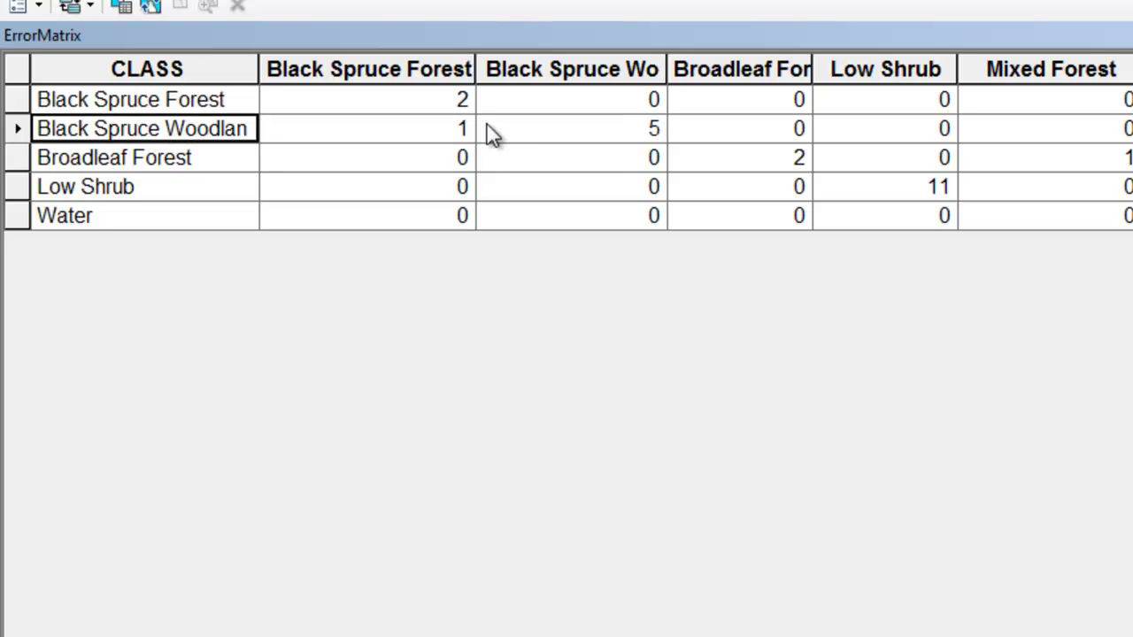
{"action": "left_click", "coordinate": [524, 135]}
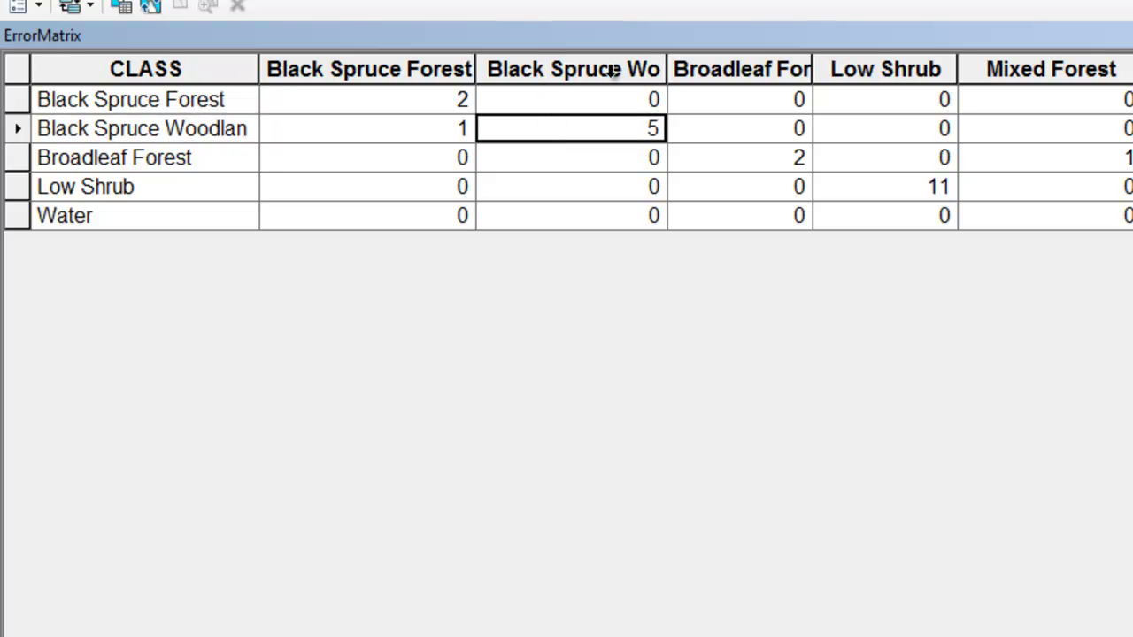
{"action": "left_click", "coordinate": [186, 134]}
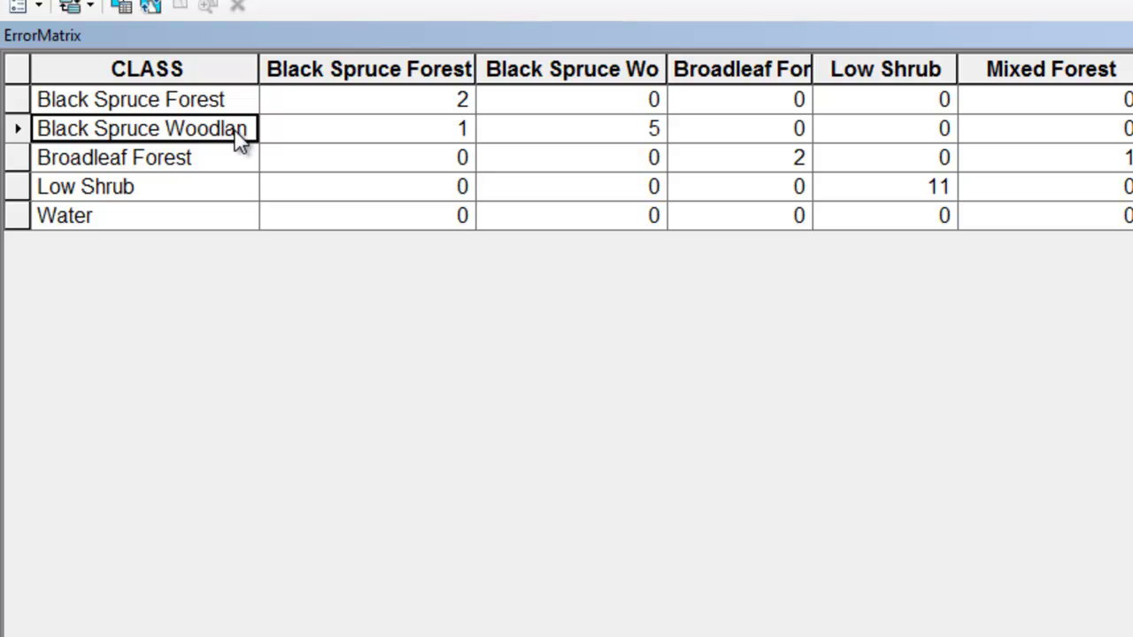
Step: Check the Broadleaf Forest class against its counts in the Broadleaf Forest and Mixed Forest columns
{"action": "left_click", "coordinate": [744, 165]}
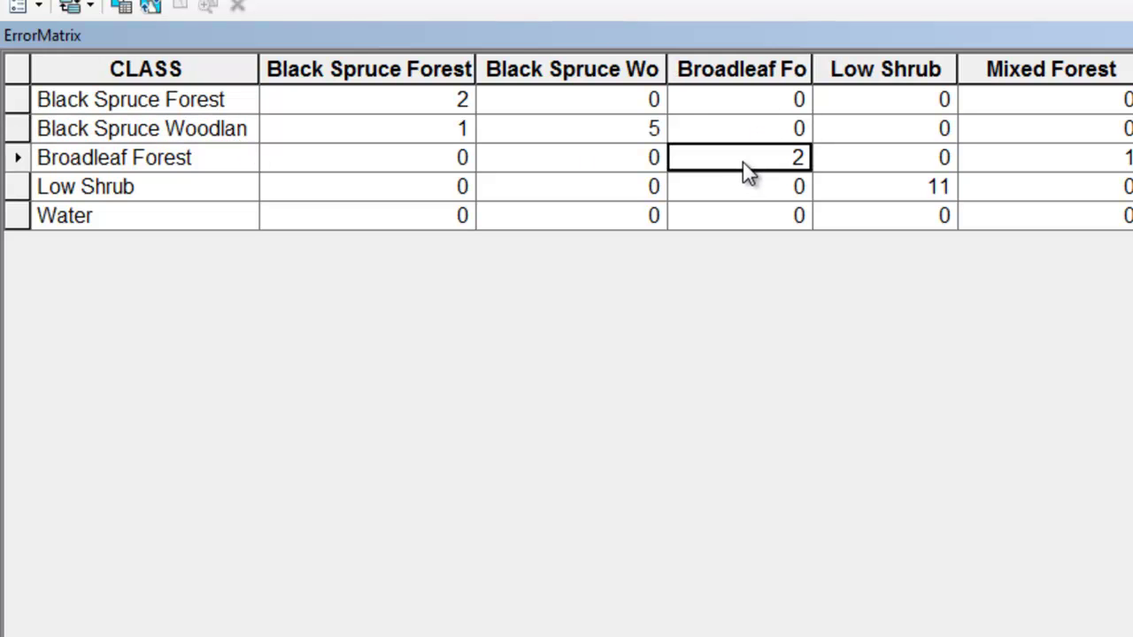
{"action": "left_click", "coordinate": [180, 163]}
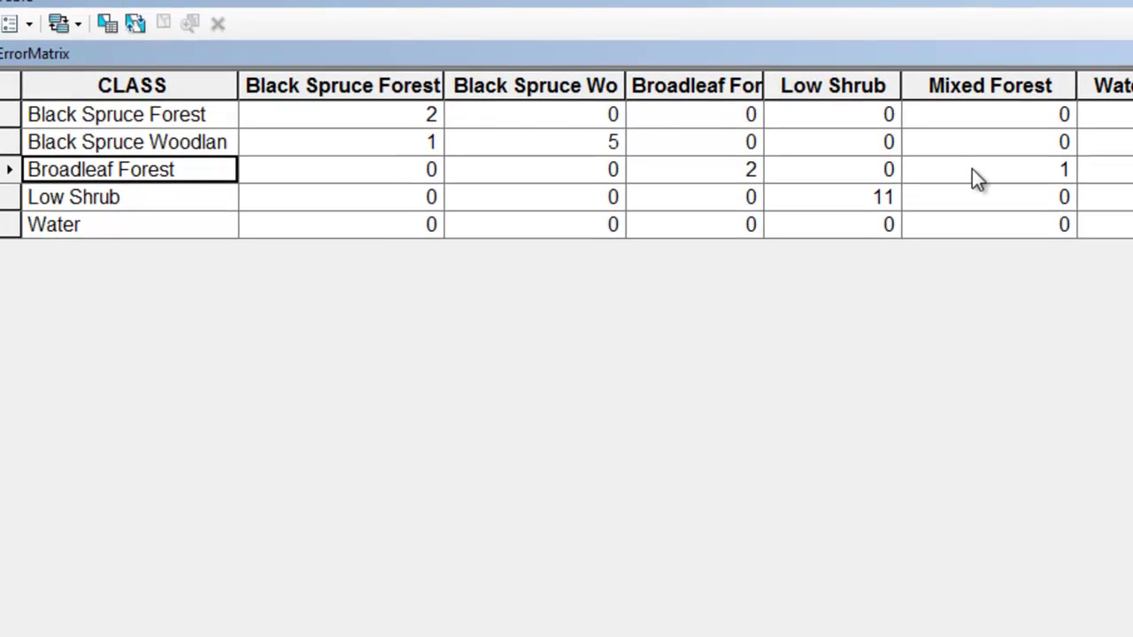
{"action": "left_click", "coordinate": [1016, 86]}
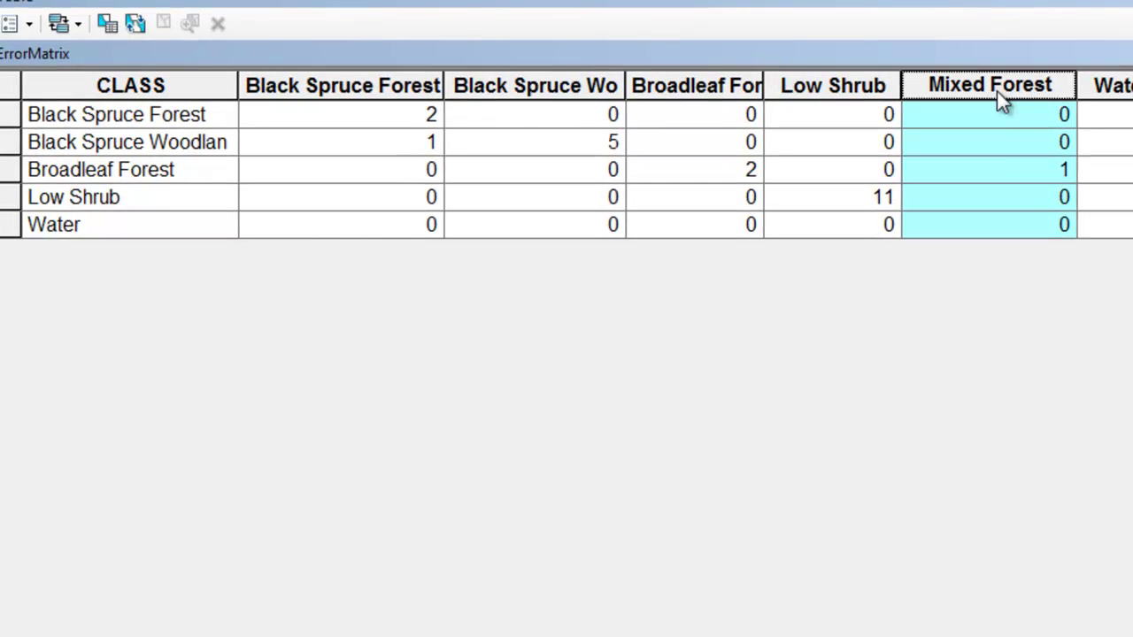
{"action": "left_click", "coordinate": [985, 174]}
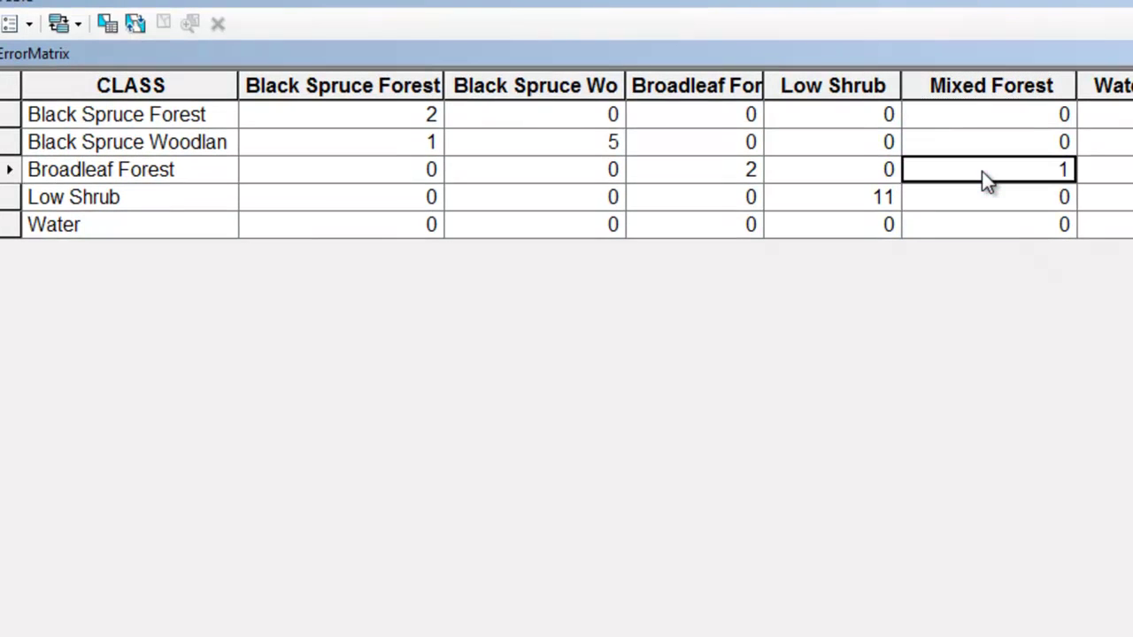
{"action": "left_click", "coordinate": [126, 173]}
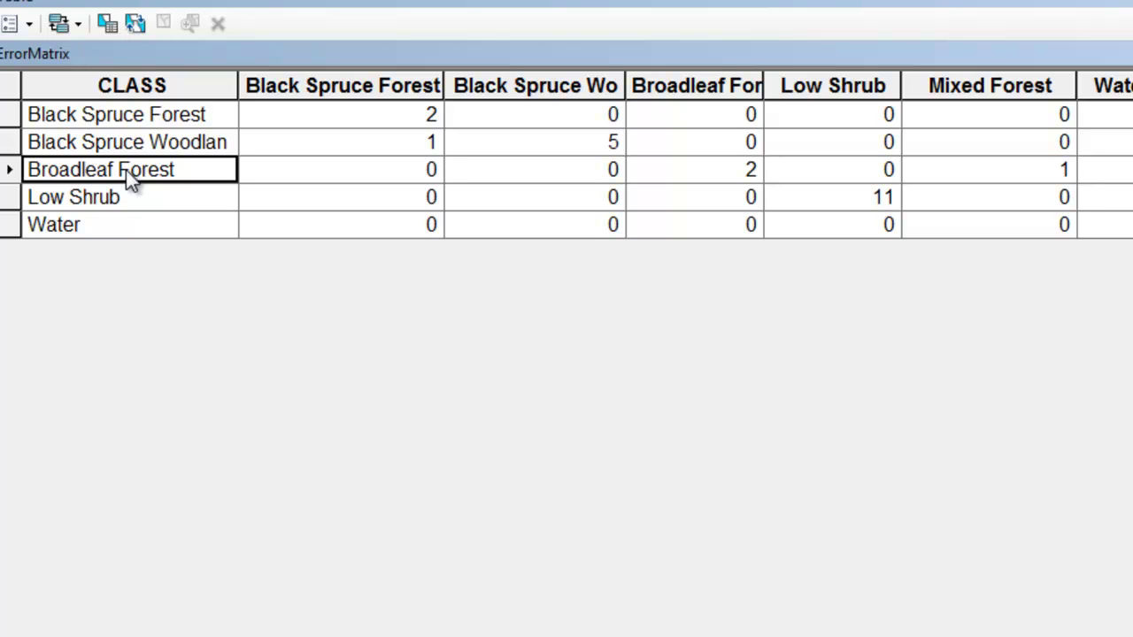